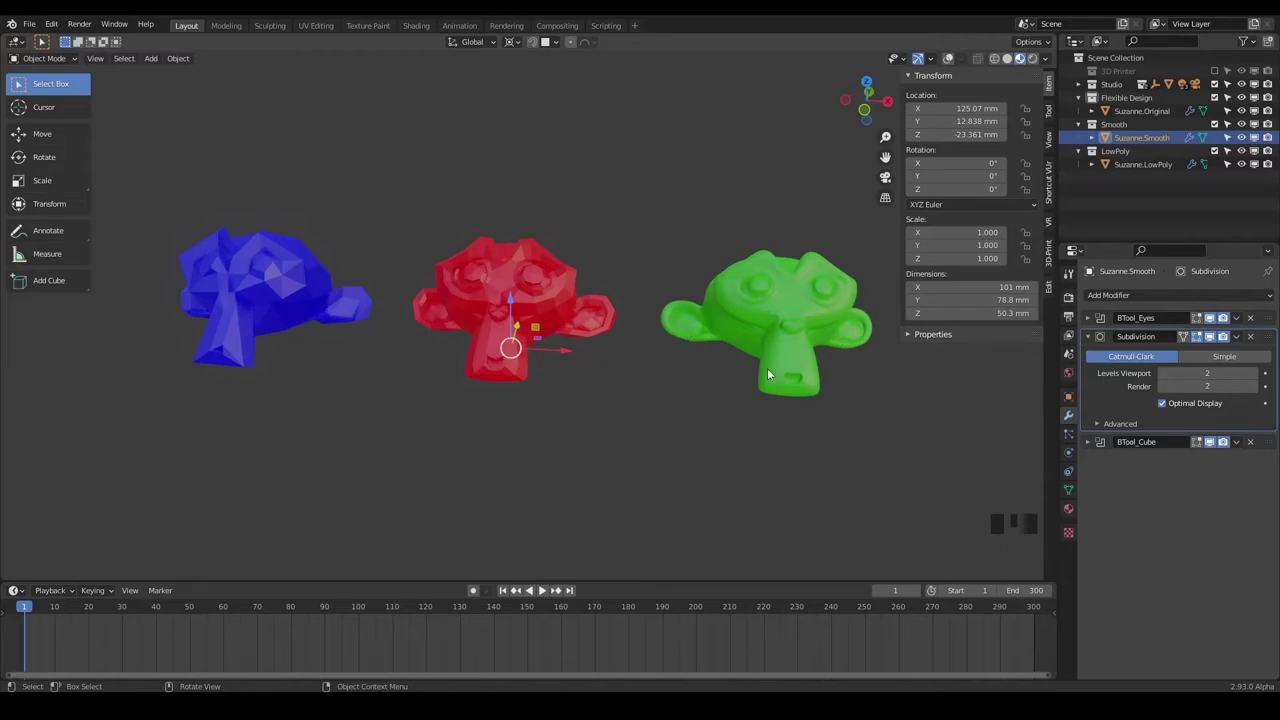
# Orbit the view around the blue, red and green monkeys.
pyautogui.moveTo(737, 344); pyautogui.dragTo(777, 357, button='middle')
pyautogui.moveTo(592, 383); pyautogui.dragTo(542, 384, button='middle')
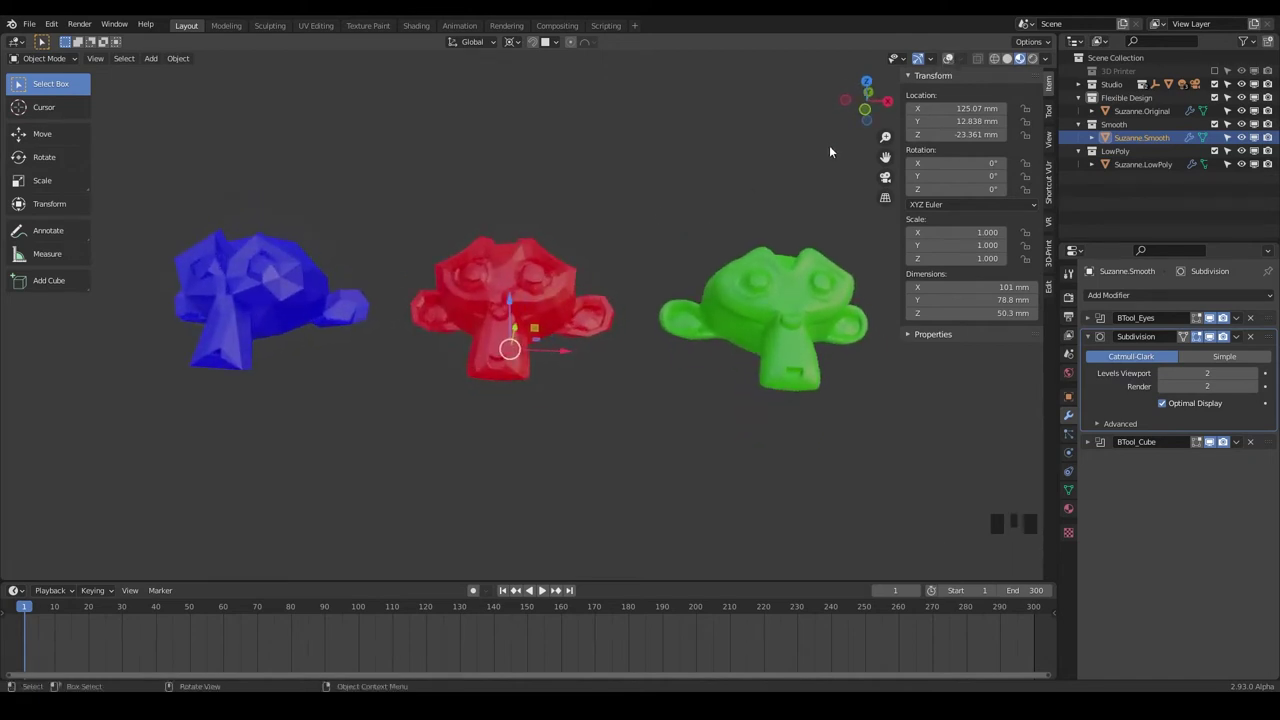
# Restore the viewport overlays and duplicate the Flexible Design collection.
pyautogui.hotkey('shift', 'alt', 'z')
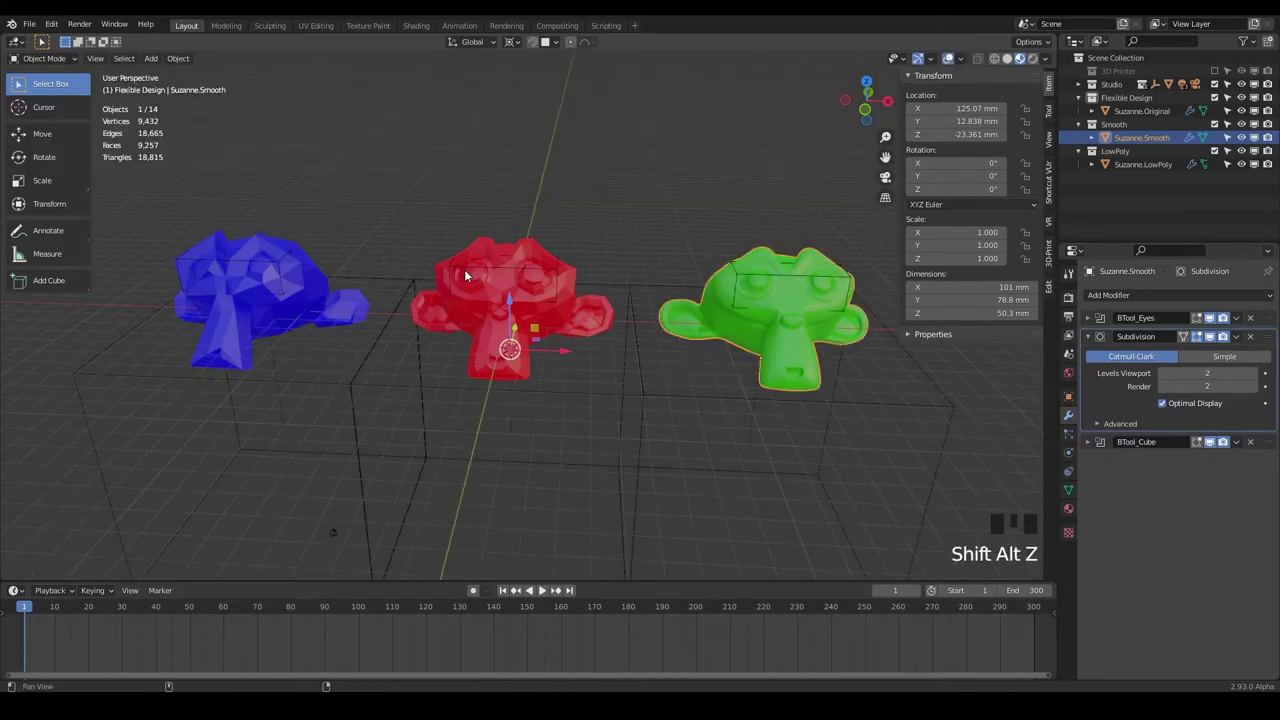
pyautogui.moveTo(495, 264); pyautogui.dragTo(461, 286, button='middle')
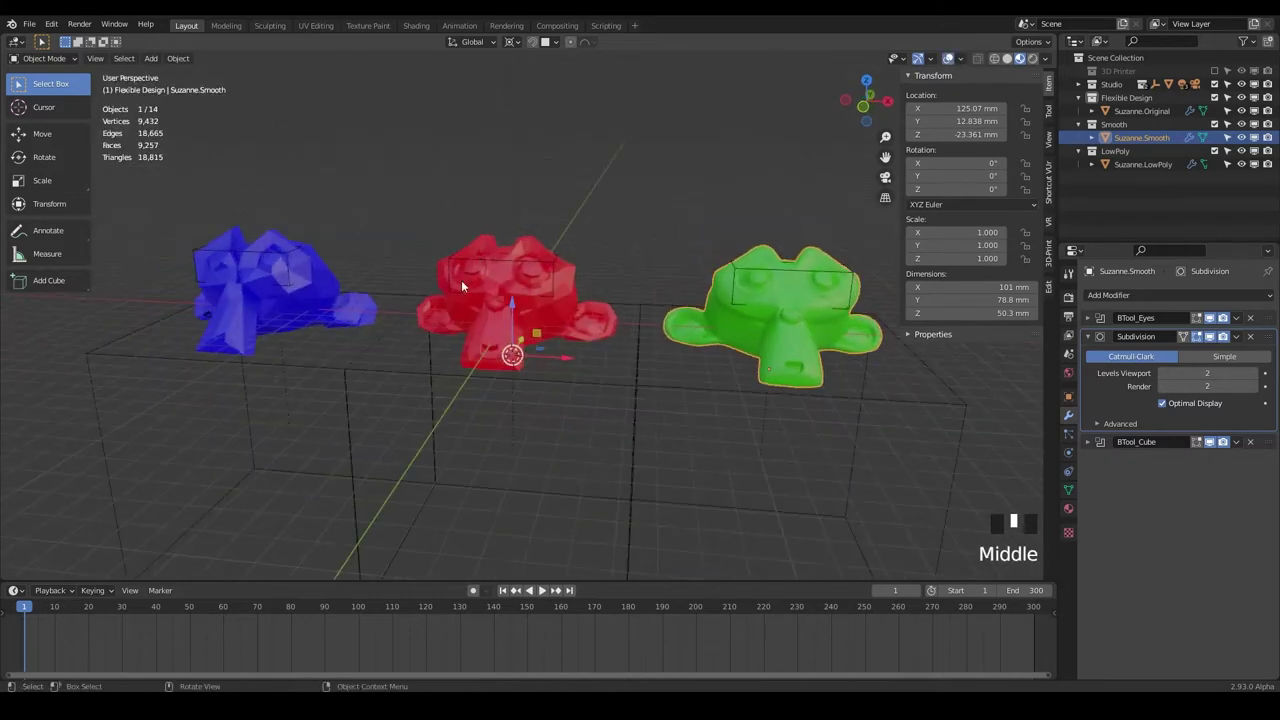
pyautogui.click(1124, 98)
pyautogui.rightClick(1127, 100)
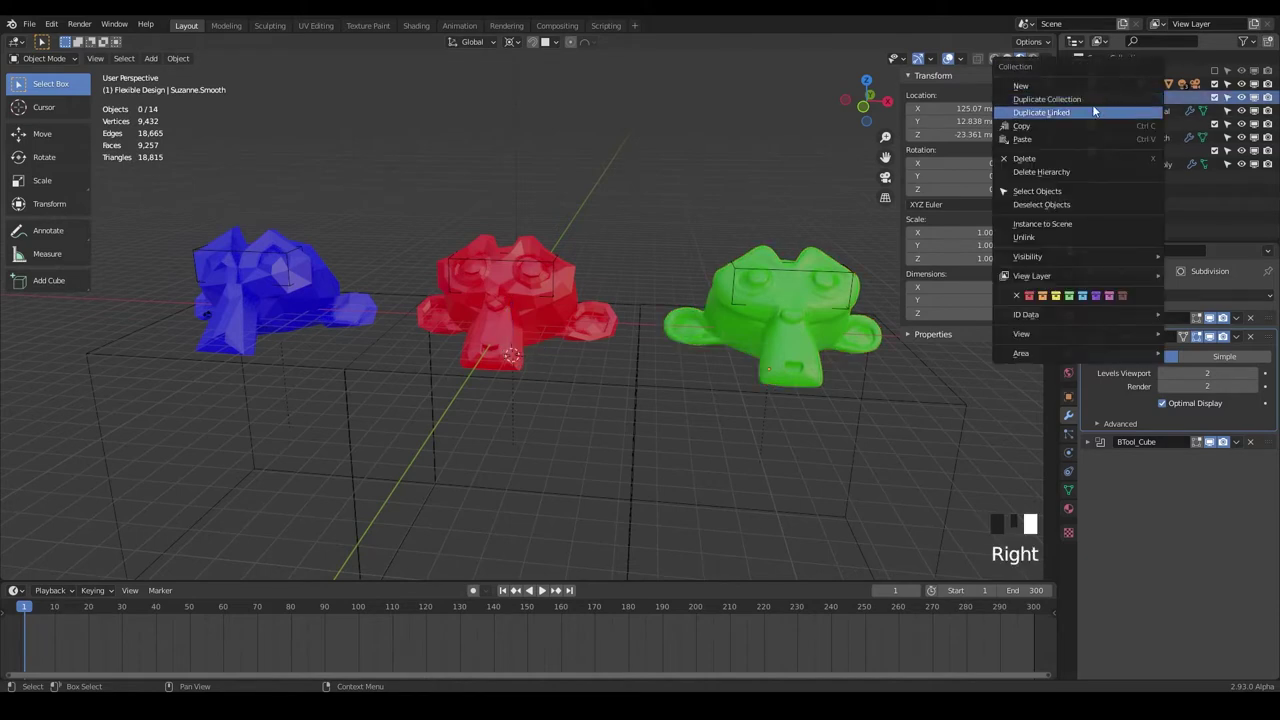
pyautogui.click(1066, 105)
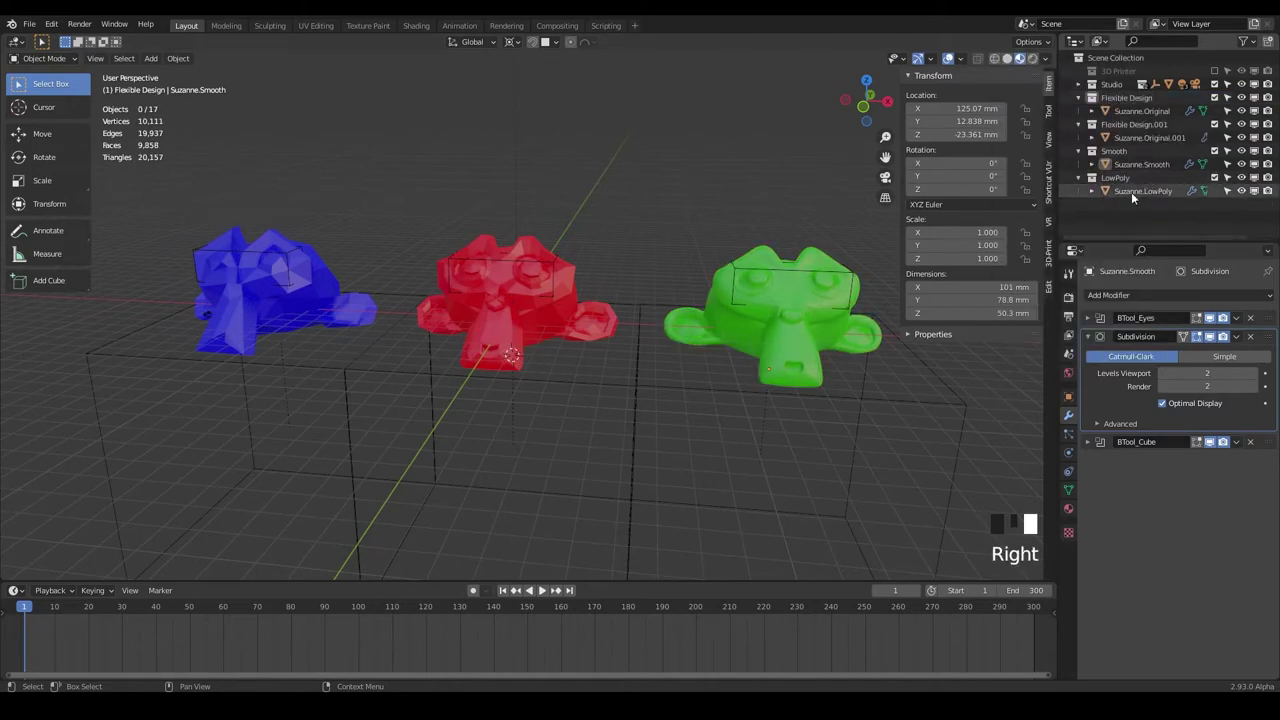
# Rename the duplicated collection to 'Remesh' and clear its monkey object's old name.
pyautogui.doubleClick(1137, 123)
pyautogui.press('BackSpace')
pyautogui.write('R')
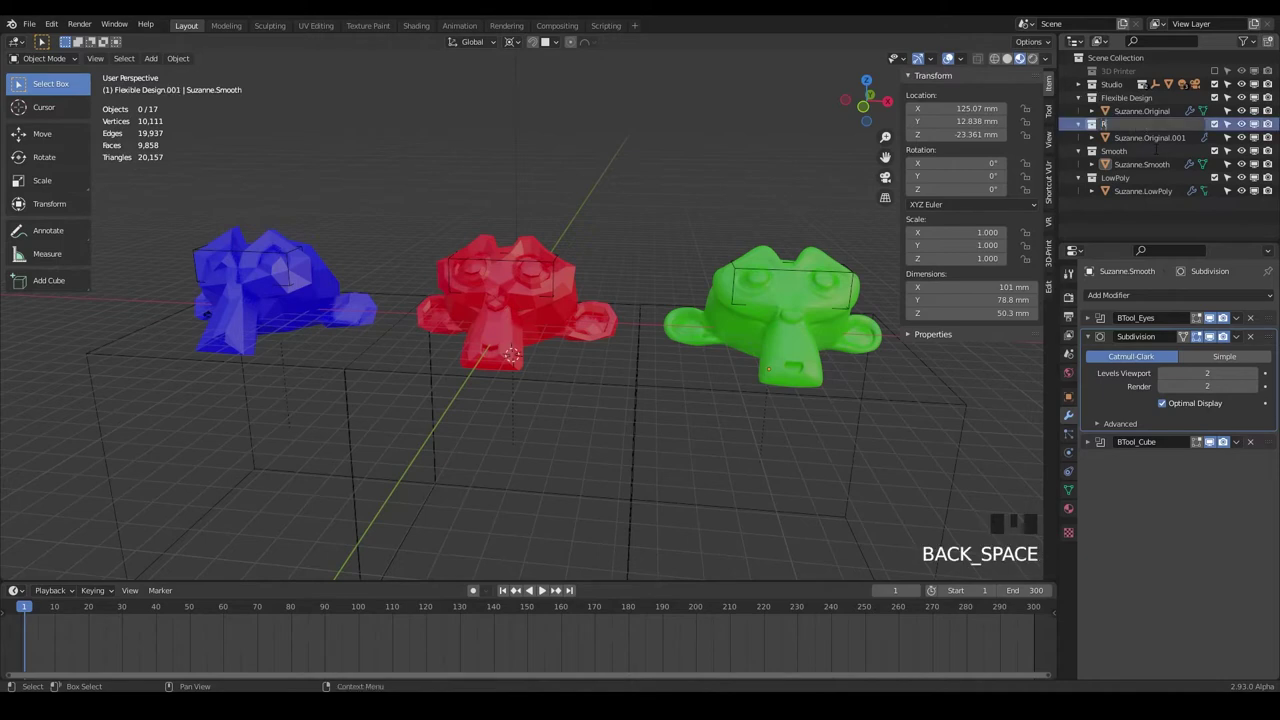
pyautogui.write('emesh')
pyautogui.click(1156, 153)
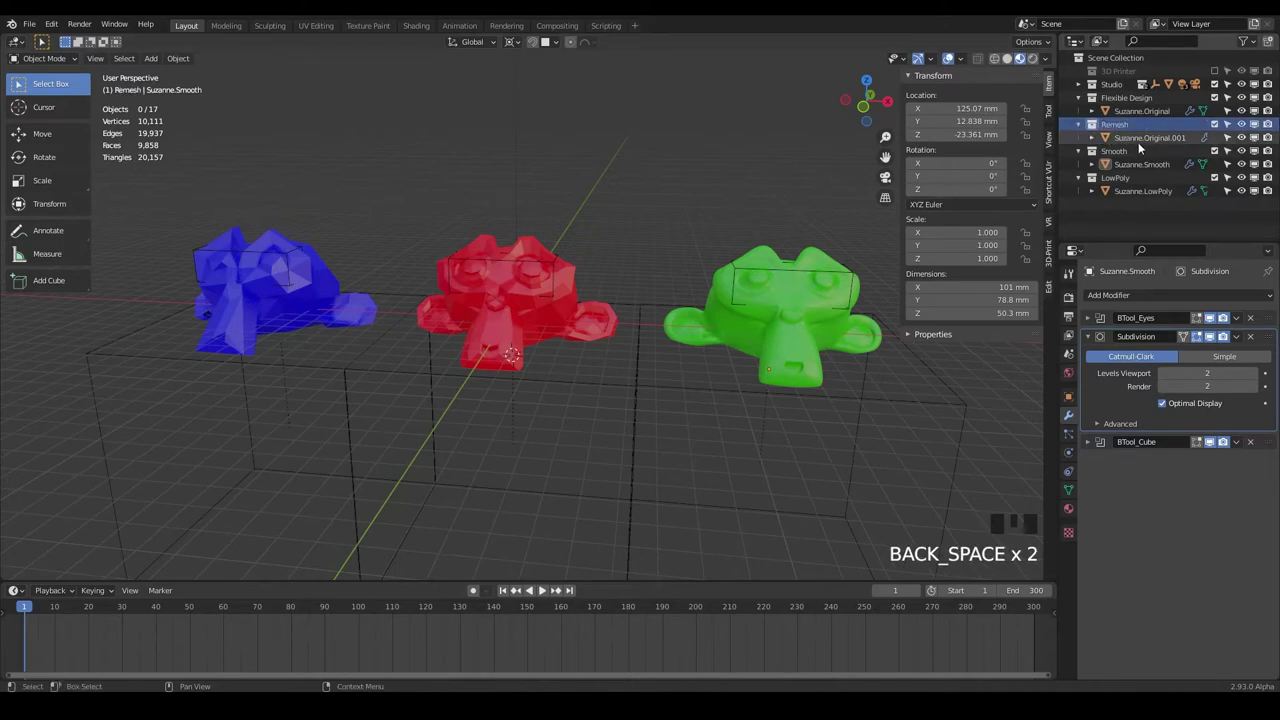
pyautogui.doubleClick(1142, 139)
pyautogui.hotkey('ctrl', 'BackSpace')
pyautogui.hotkey('ctrl', 'BackSpace')
# Name the copied monkey object Suzanne.Remesh.
pyautogui.write('Remesh')
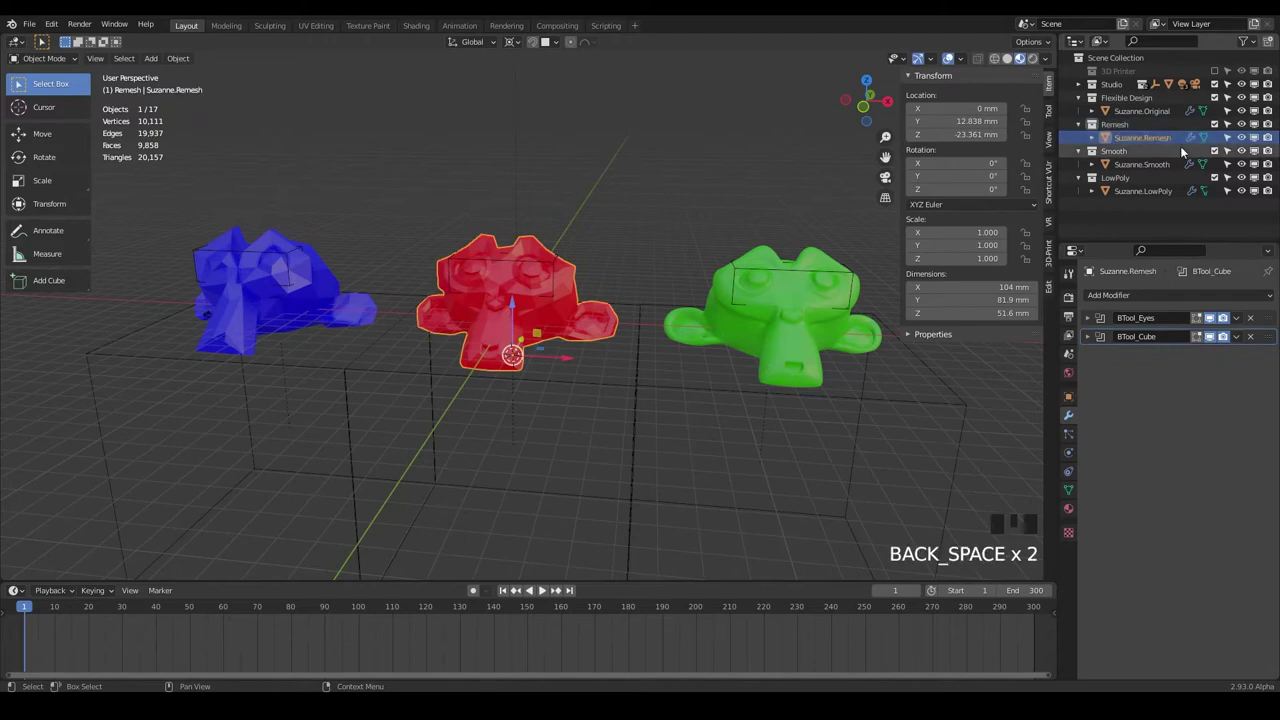
pyautogui.press('ctrl+KP_7')
pyautogui.moveTo(580, 310); pyautogui.dragTo(596, 341, button='middle')
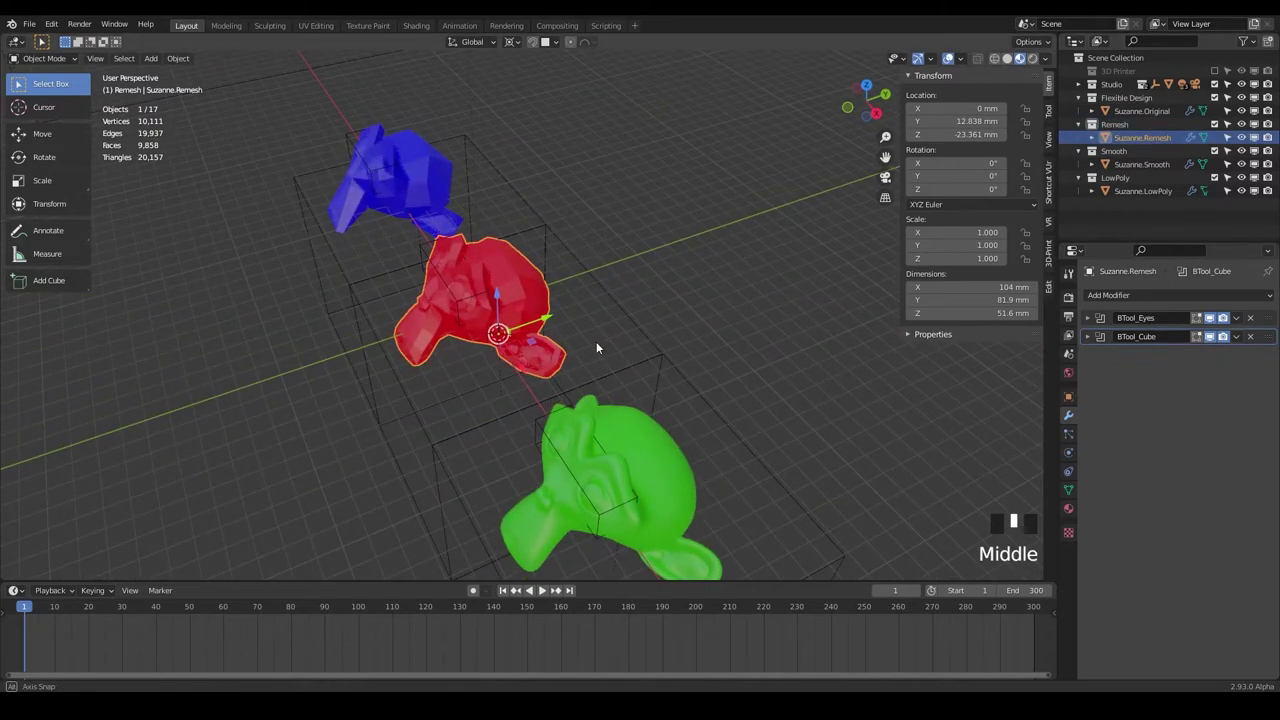
# Move Suzanne.Remesh along the Y axis to 140.12 mm, beside the other monkeys.
pyautogui.press('g')
pyautogui.press('y')
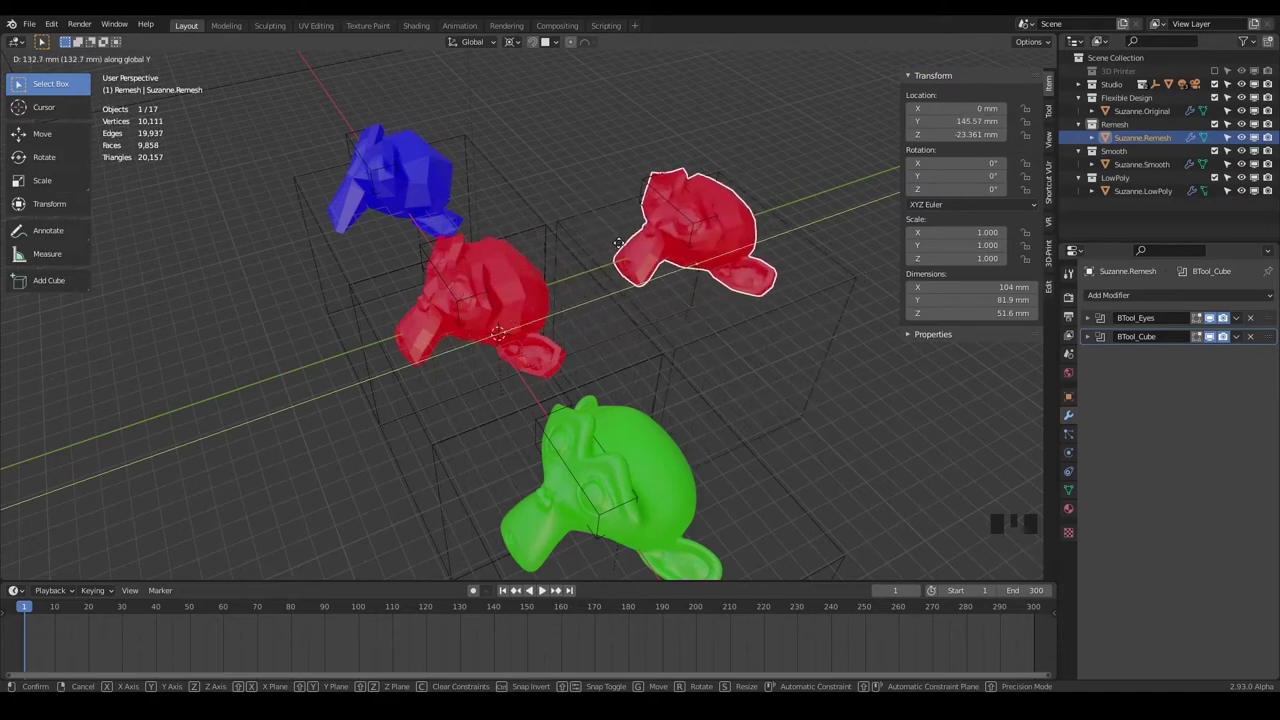
pyautogui.click(614, 252)
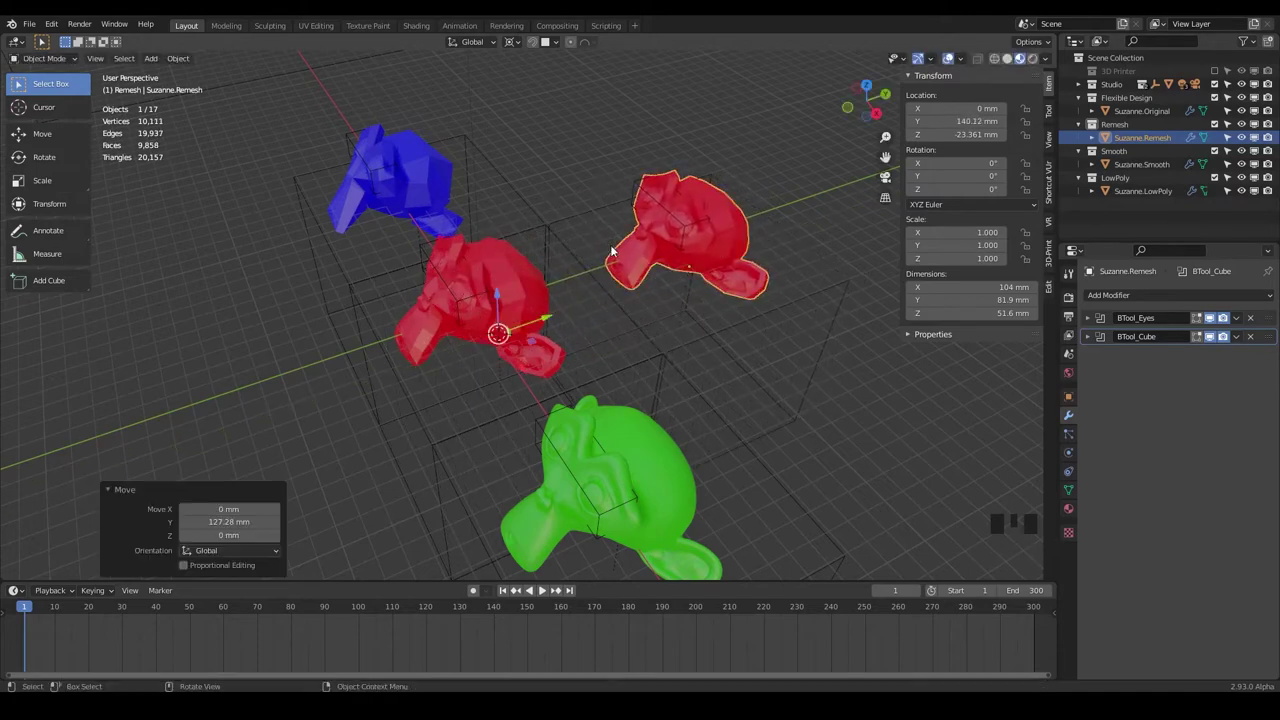
pyautogui.moveTo(614, 252); pyautogui.dragTo(970, 267, button='middle')
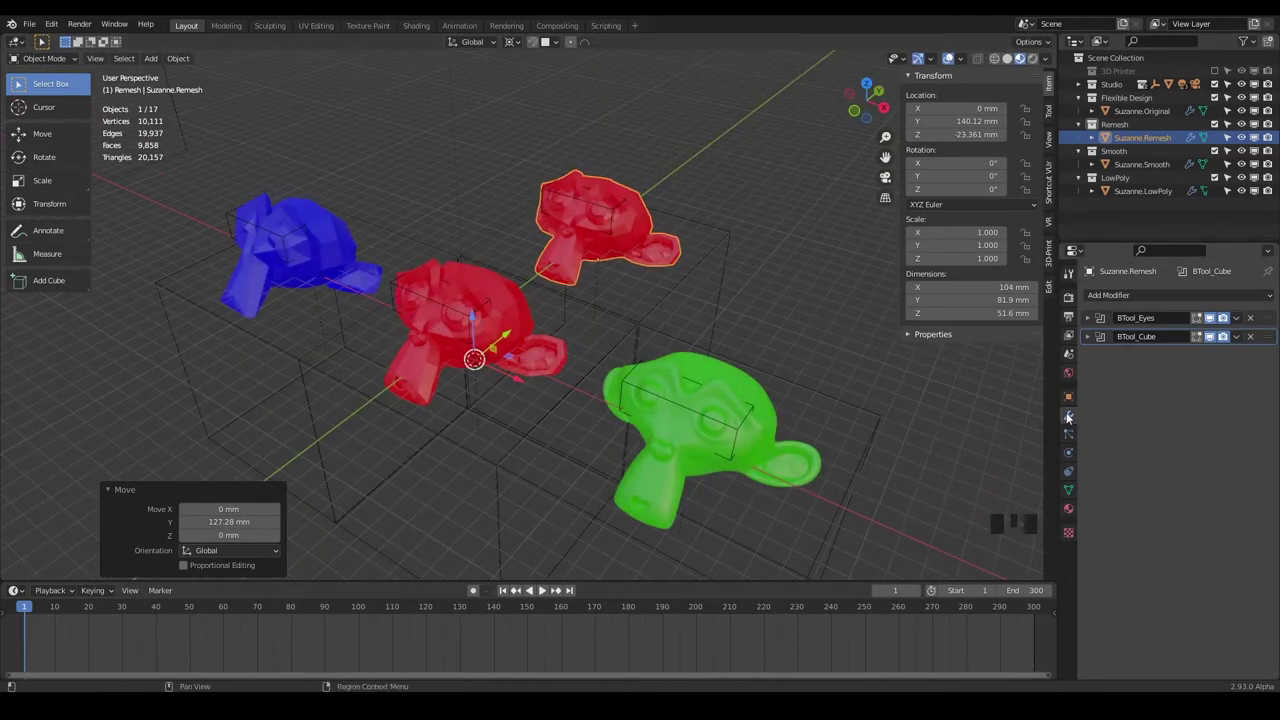
# Add a Voxel Remesh modifier with 0.1 mm voxel size to Suzanne.Remesh and frame it.
pyautogui.click(1109, 295)
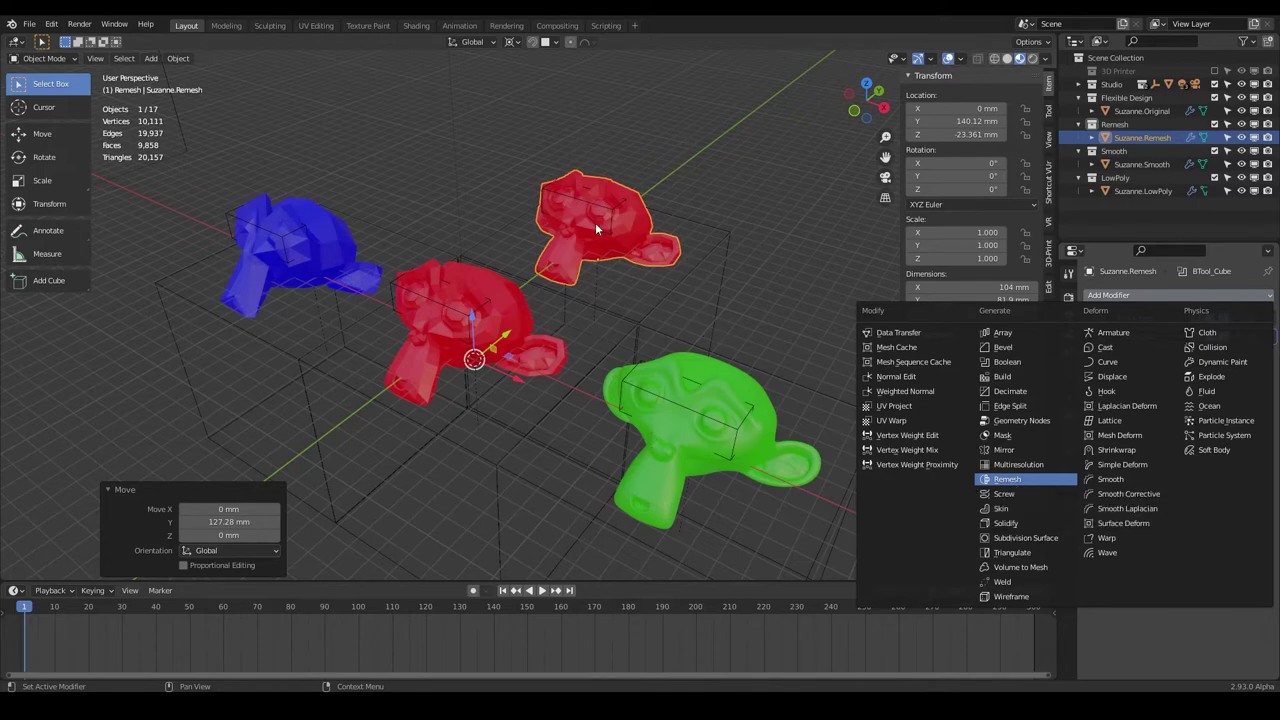
pyautogui.press('Return')
pyautogui.scroll(3, 606, 240)
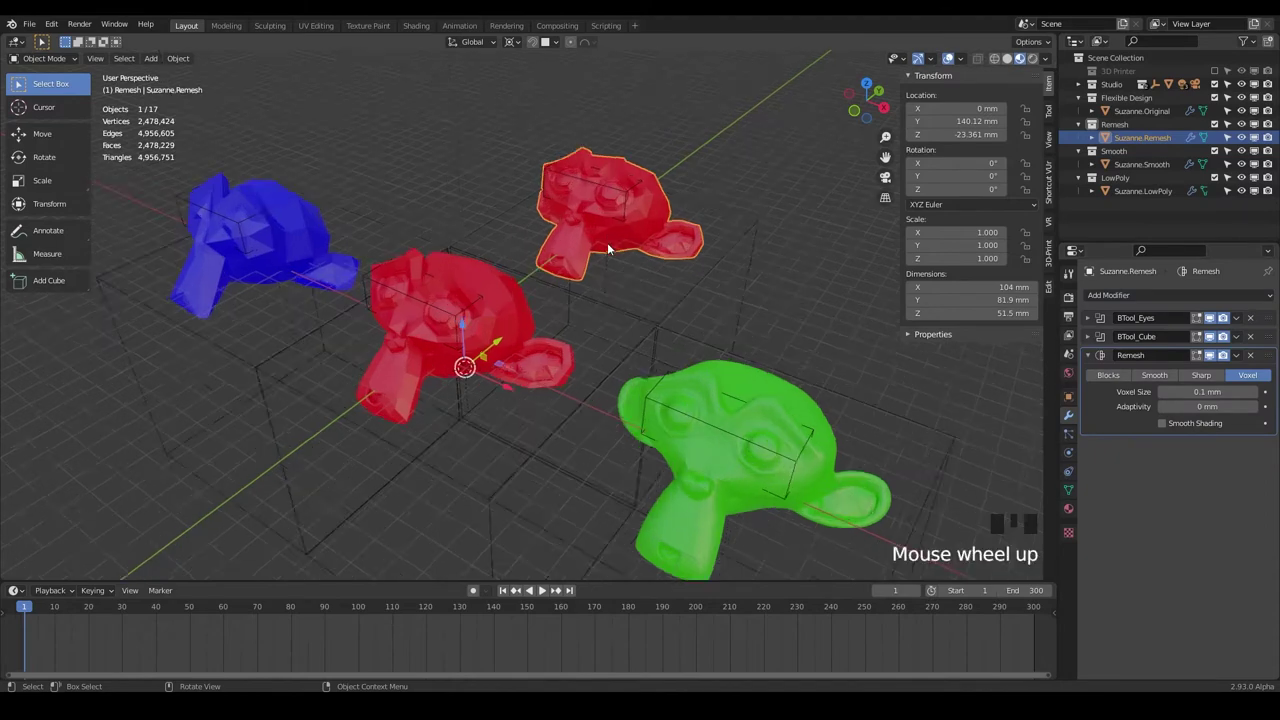
pyautogui.keyDown('shift'); pyautogui.moveTo(644, 182); pyautogui.dragTo(563, 310, button='middle'); pyautogui.keyUp('shift')
pyautogui.scroll(5, 587, 266)
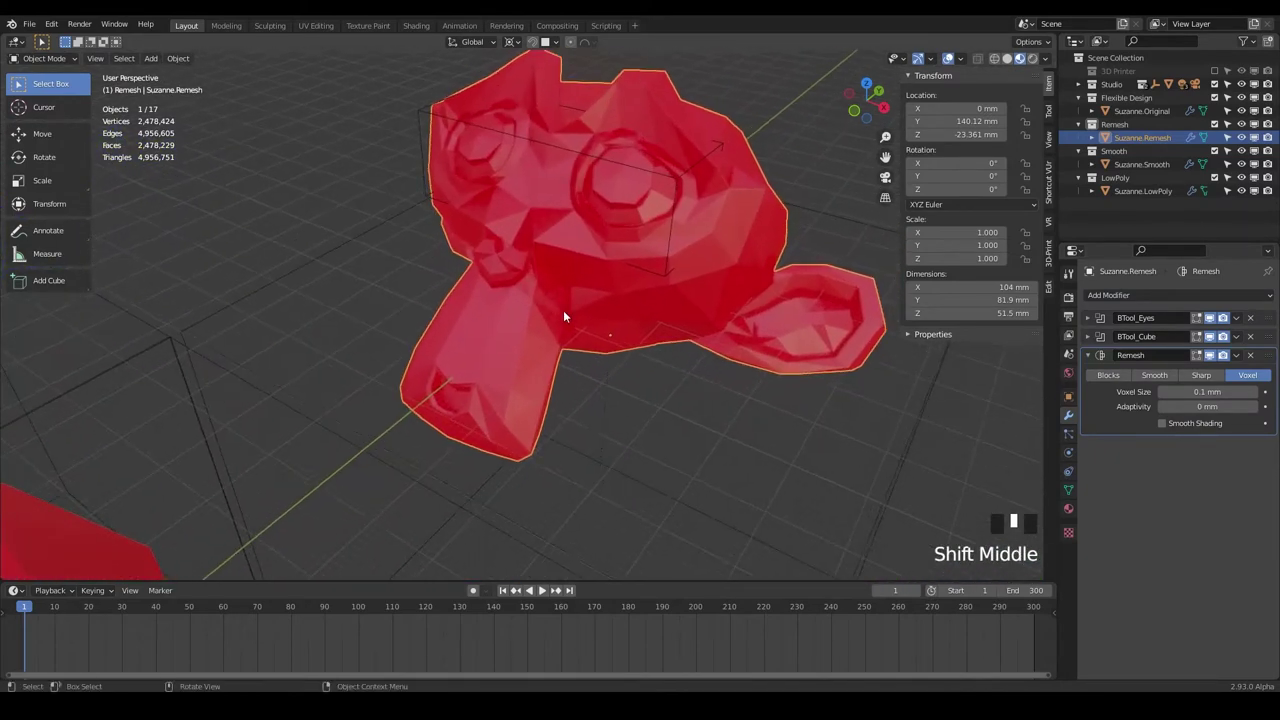
# Frame the remeshed monkey and toggle a geometry display overlay.
pyautogui.scroll(5, 606, 247)
pyautogui.keyDown('shift'); pyautogui.moveTo(606, 247); pyautogui.dragTo(528, 332, button='middle'); pyautogui.keyUp('shift')
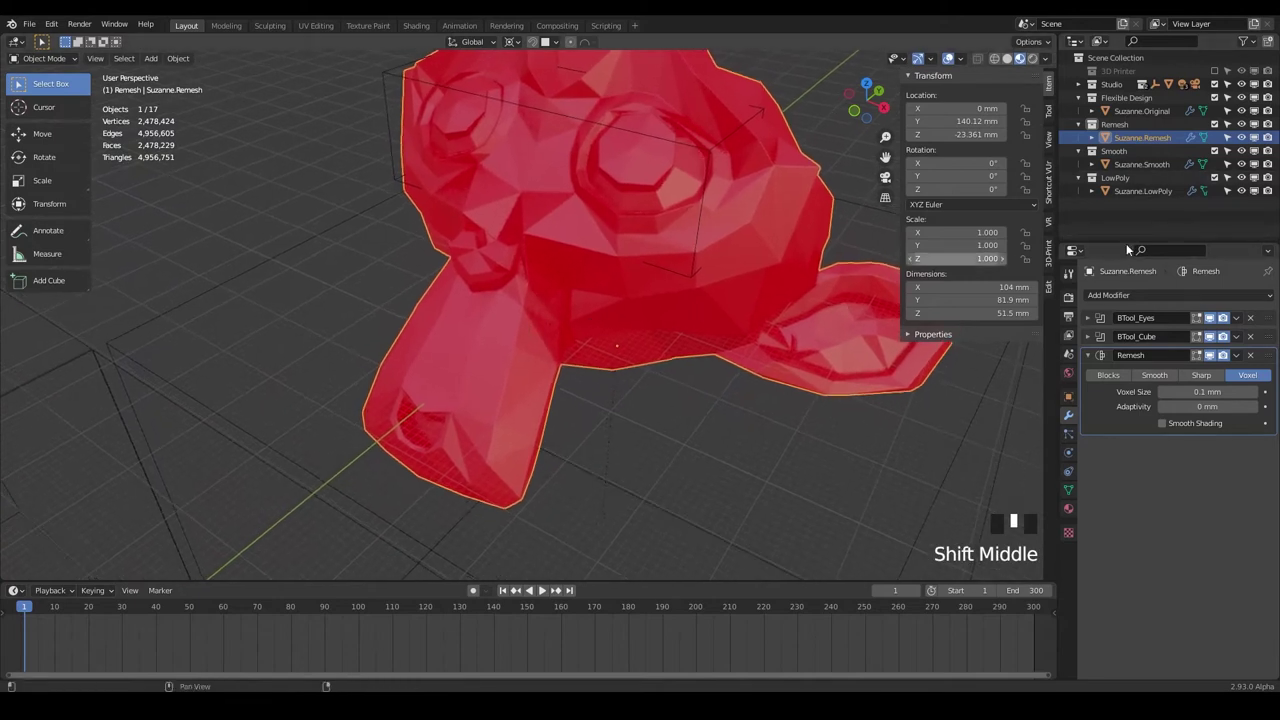
pyautogui.click(959, 57)
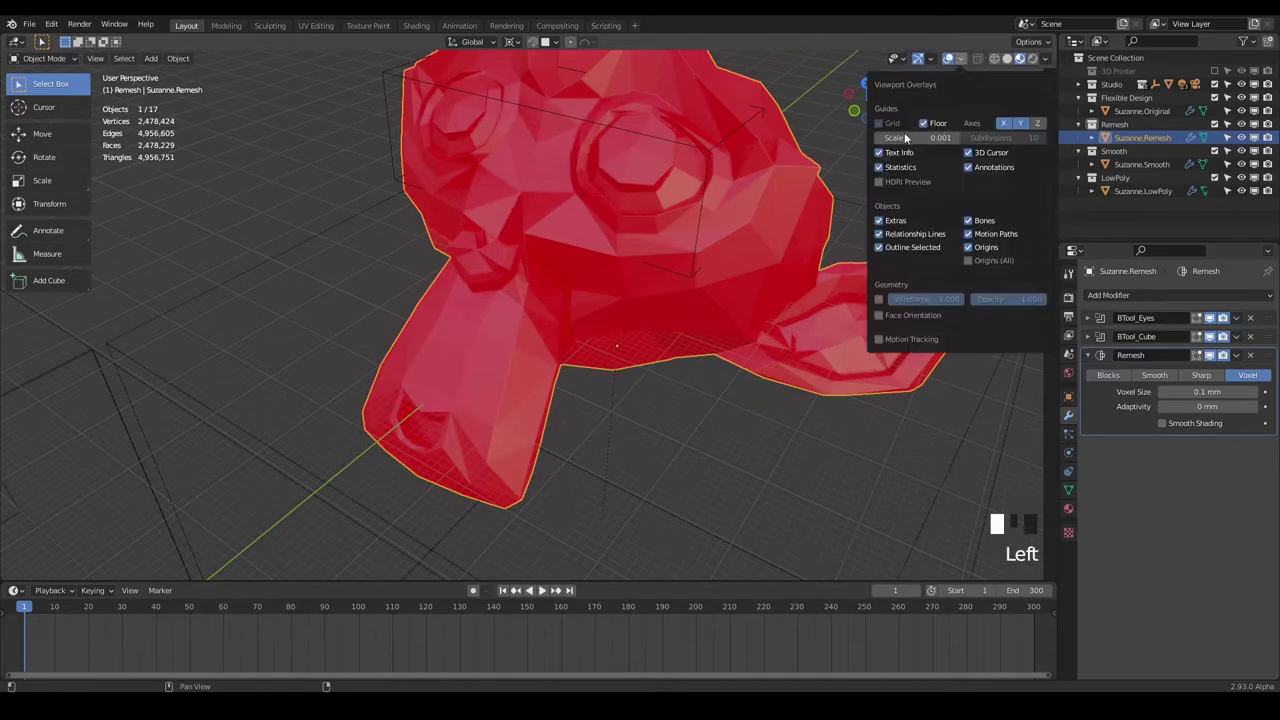
pyautogui.click(879, 305)
# Zoom in on the remeshed monkey and reselect Suzanne.Remesh.
pyautogui.scroll(6, 600, 290)
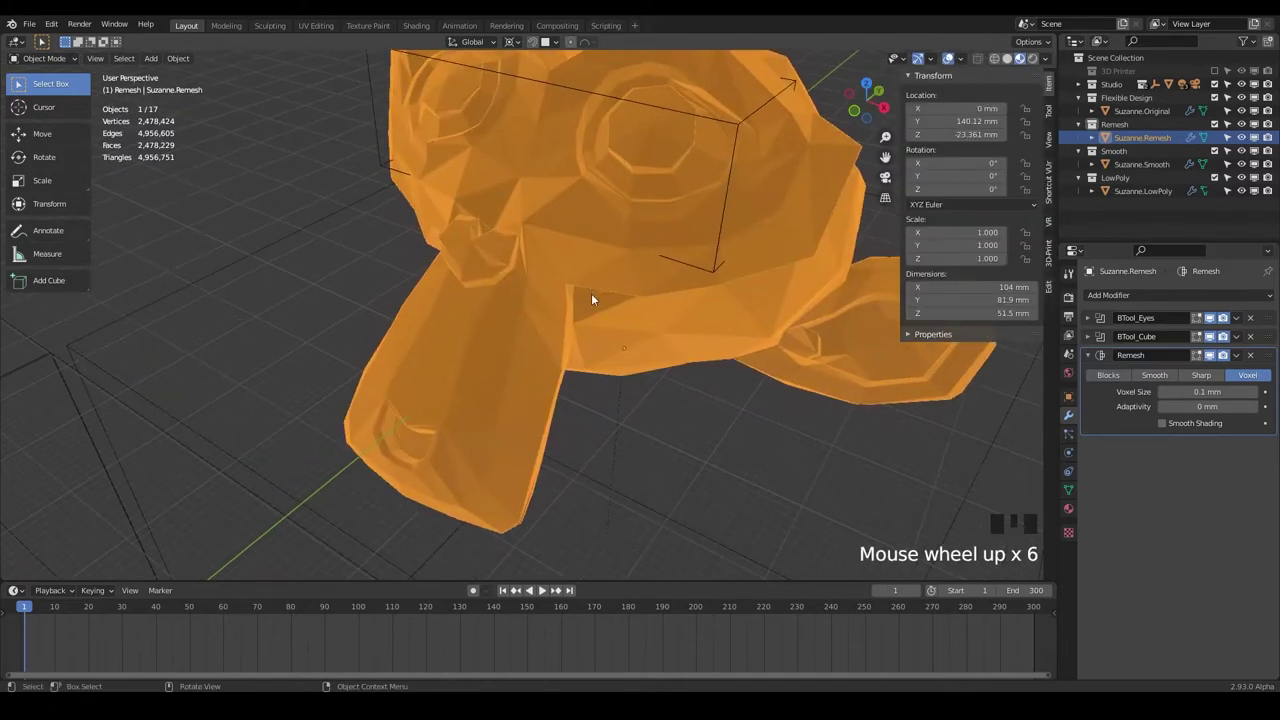
pyautogui.scroll(20, 591, 298)
pyautogui.scroll(2, 589, 288)
pyautogui.scroll(-14, 604, 300)
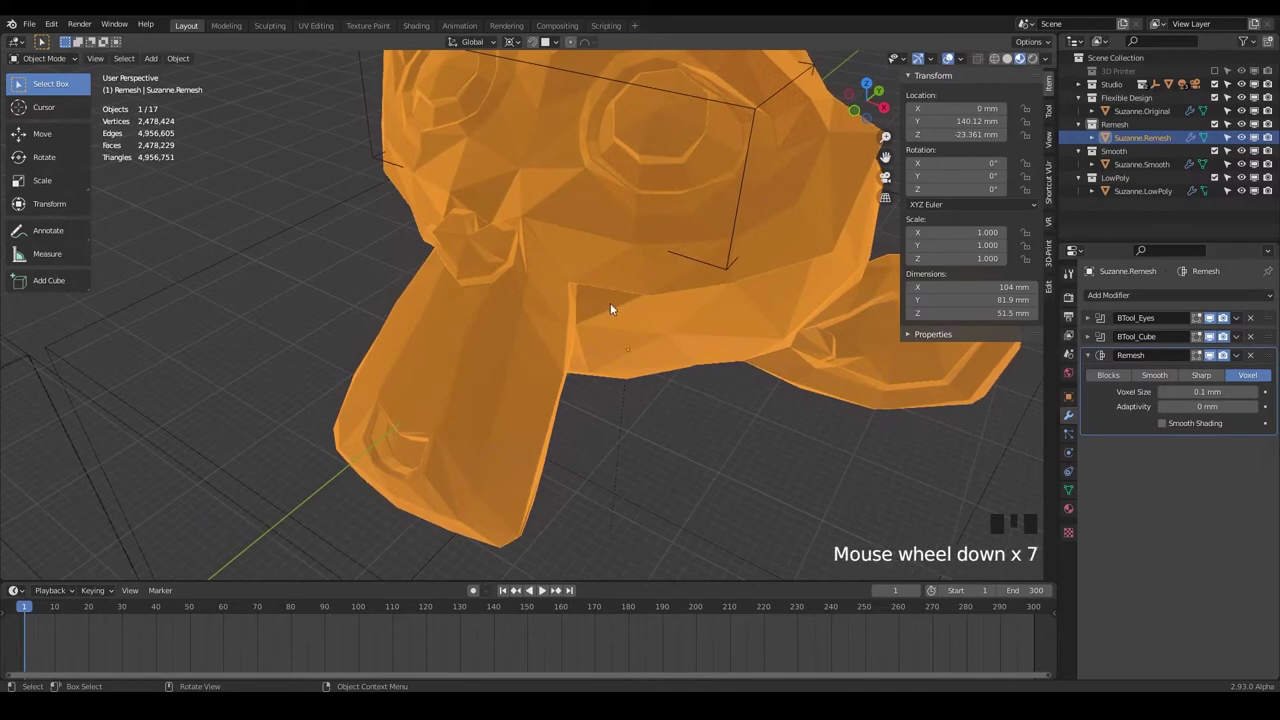
pyautogui.scroll(-6, 612, 312)
pyautogui.scroll(20, 613, 290)
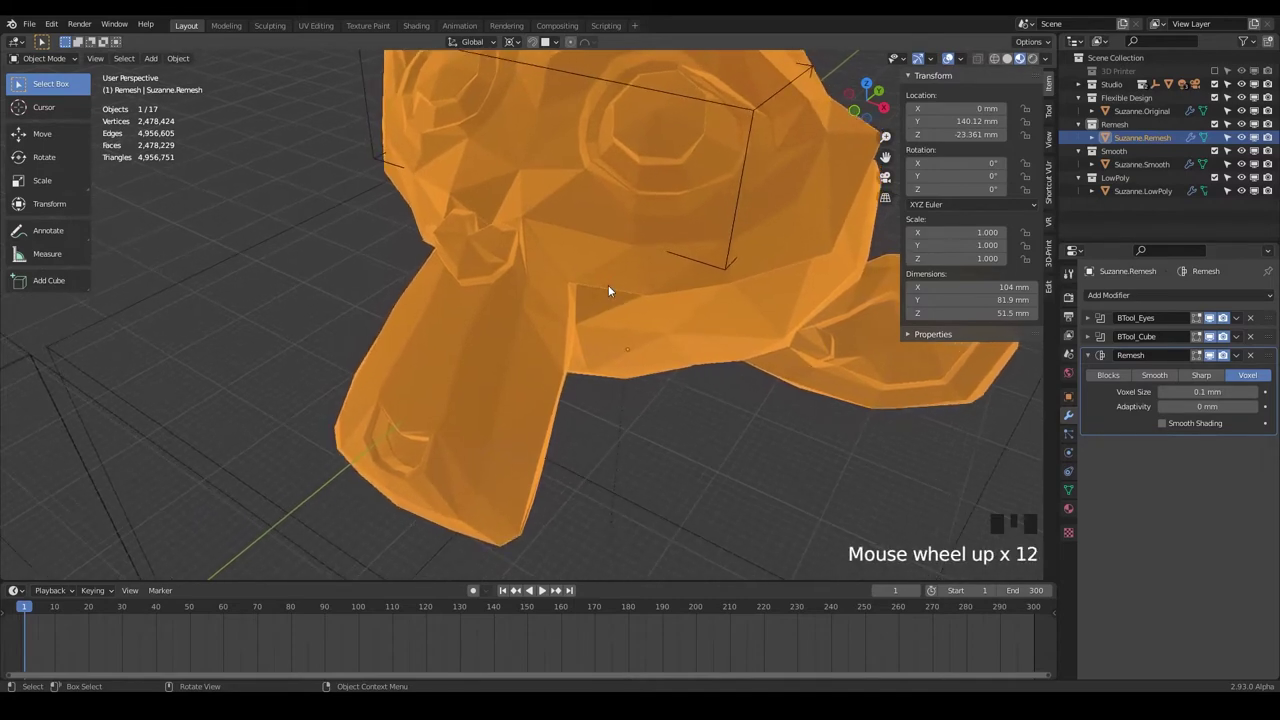
pyautogui.scroll(-20, 613, 280)
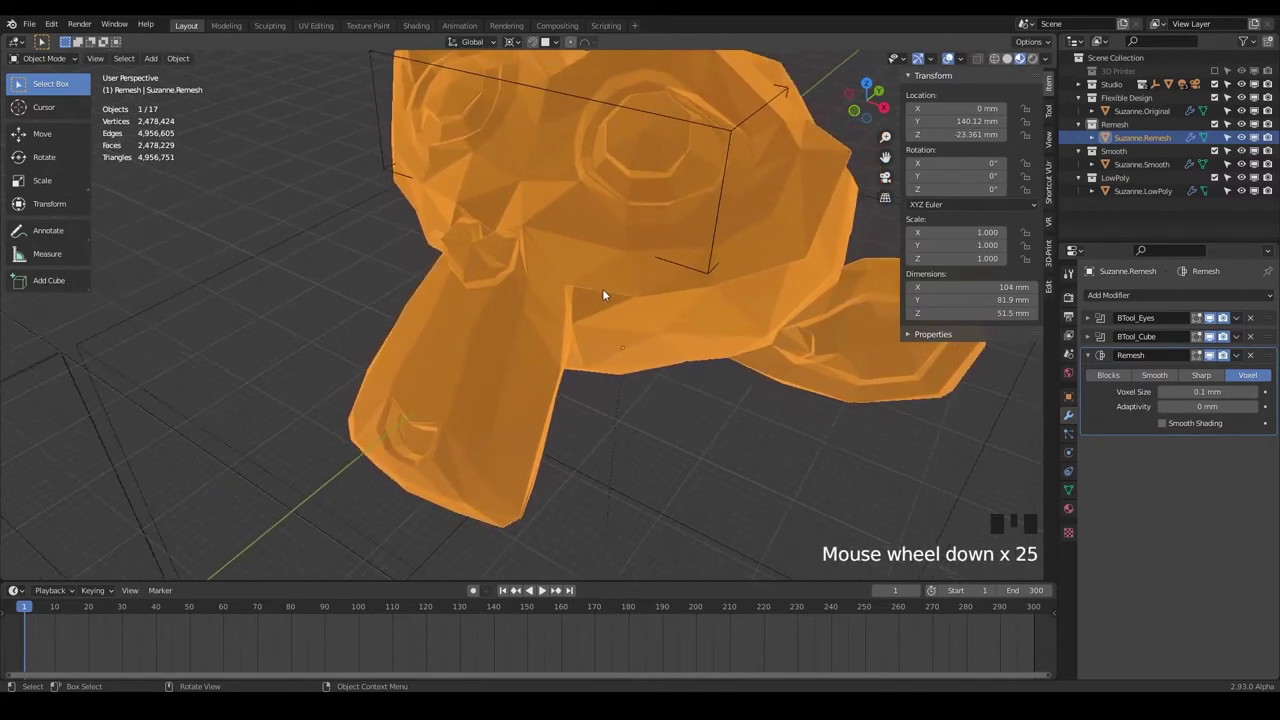
pyautogui.scroll(19, 597, 305)
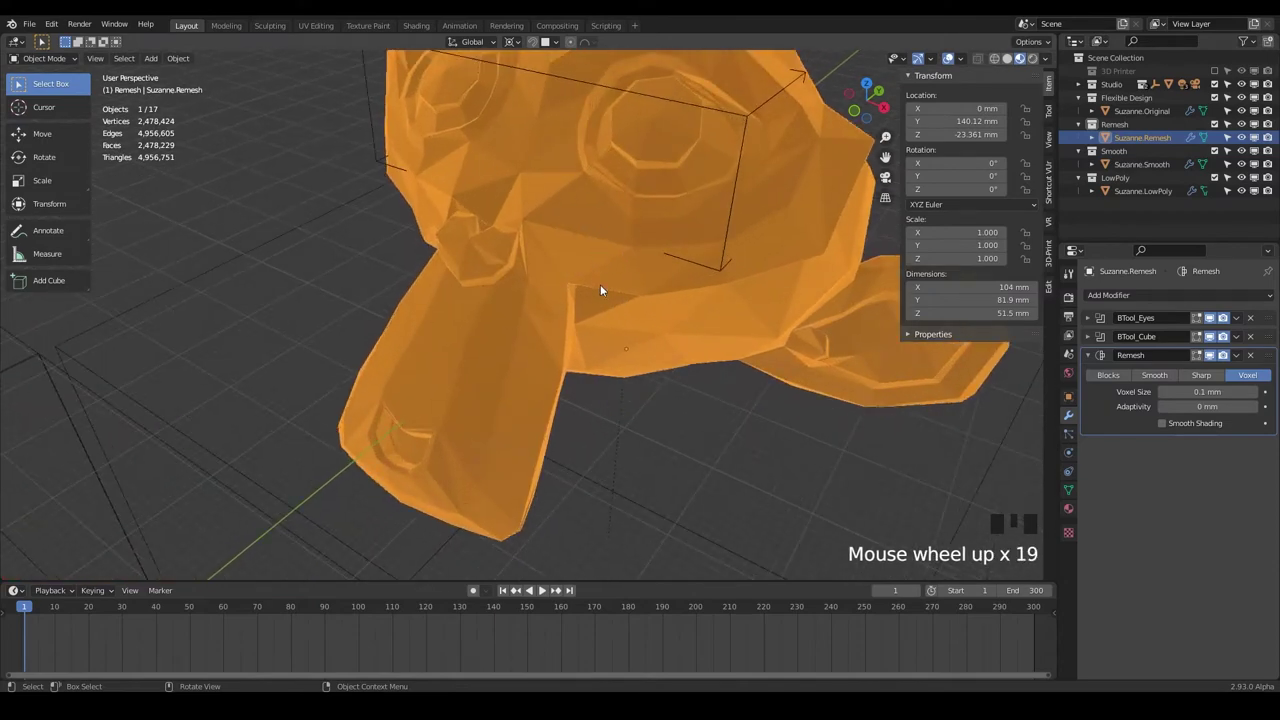
pyautogui.click(606, 296)
pyautogui.click(700, 300)
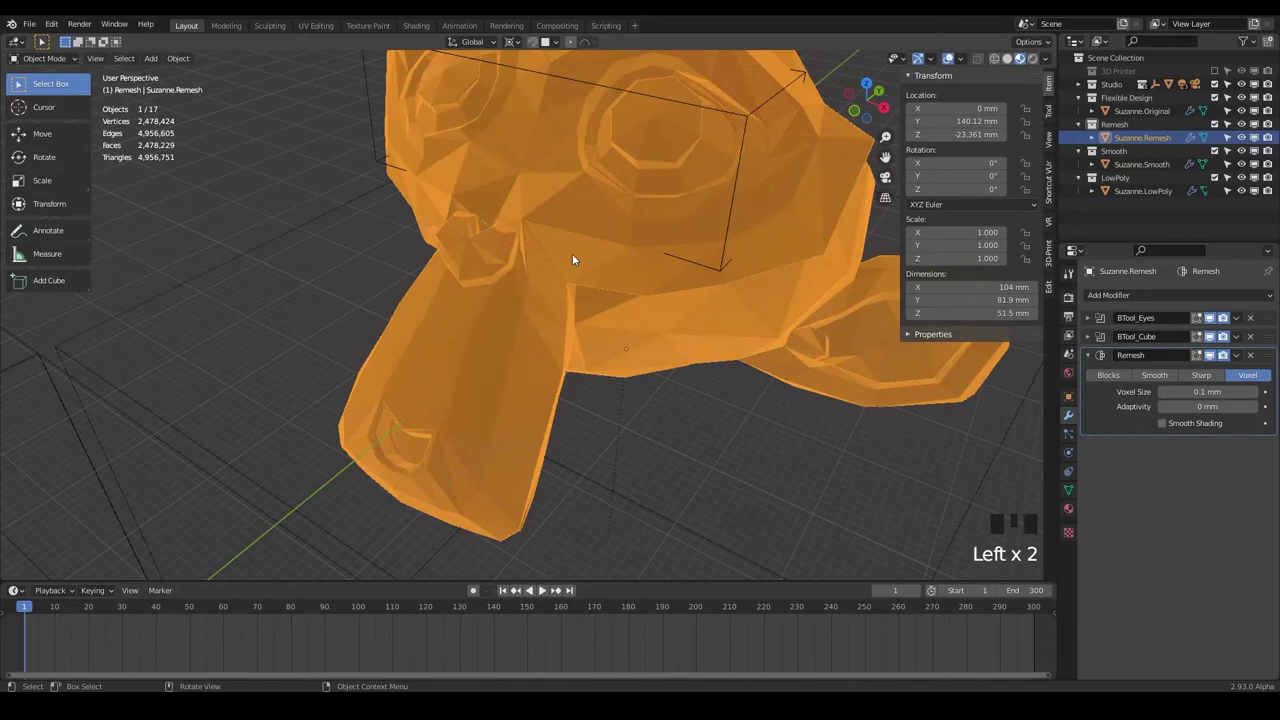
pyautogui.press('KP_Decimal')
pyautogui.scroll(6, 618, 288)
pyautogui.scroll(9, 630, 283)
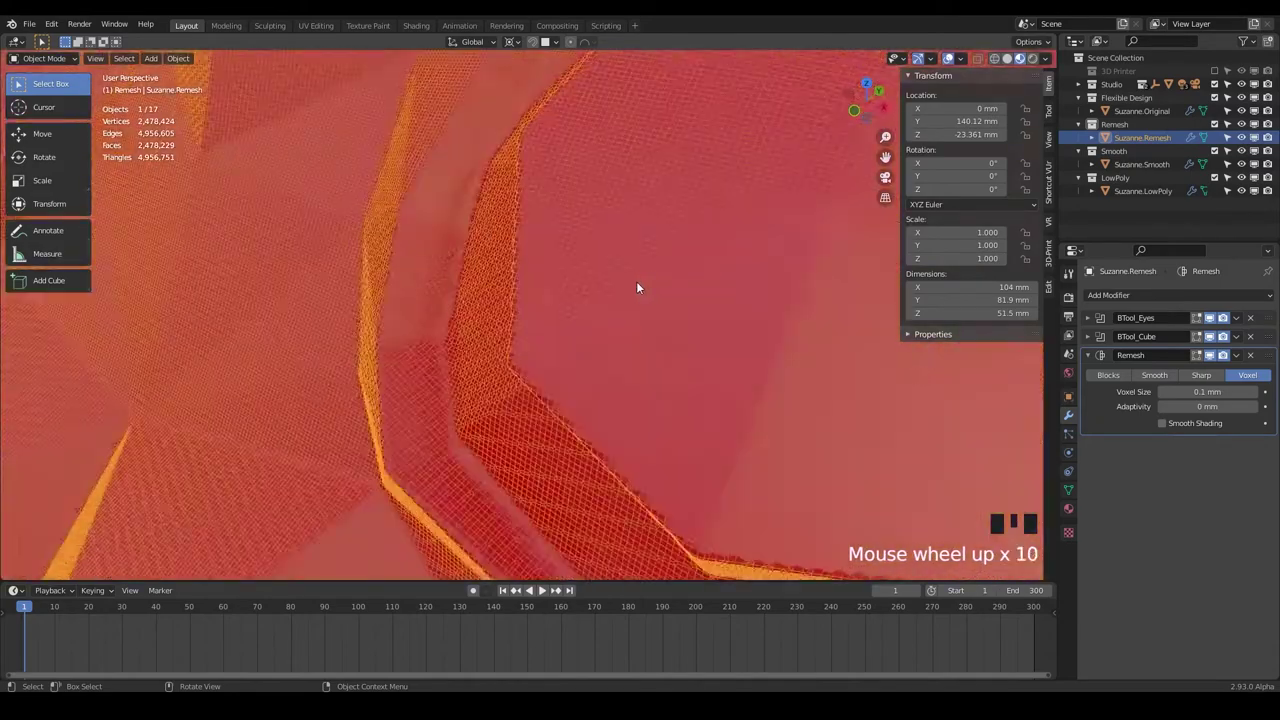
pyautogui.scroll(-9, 620, 305)
pyautogui.moveTo(610, 339); pyautogui.dragTo(600, 375, button='middle')
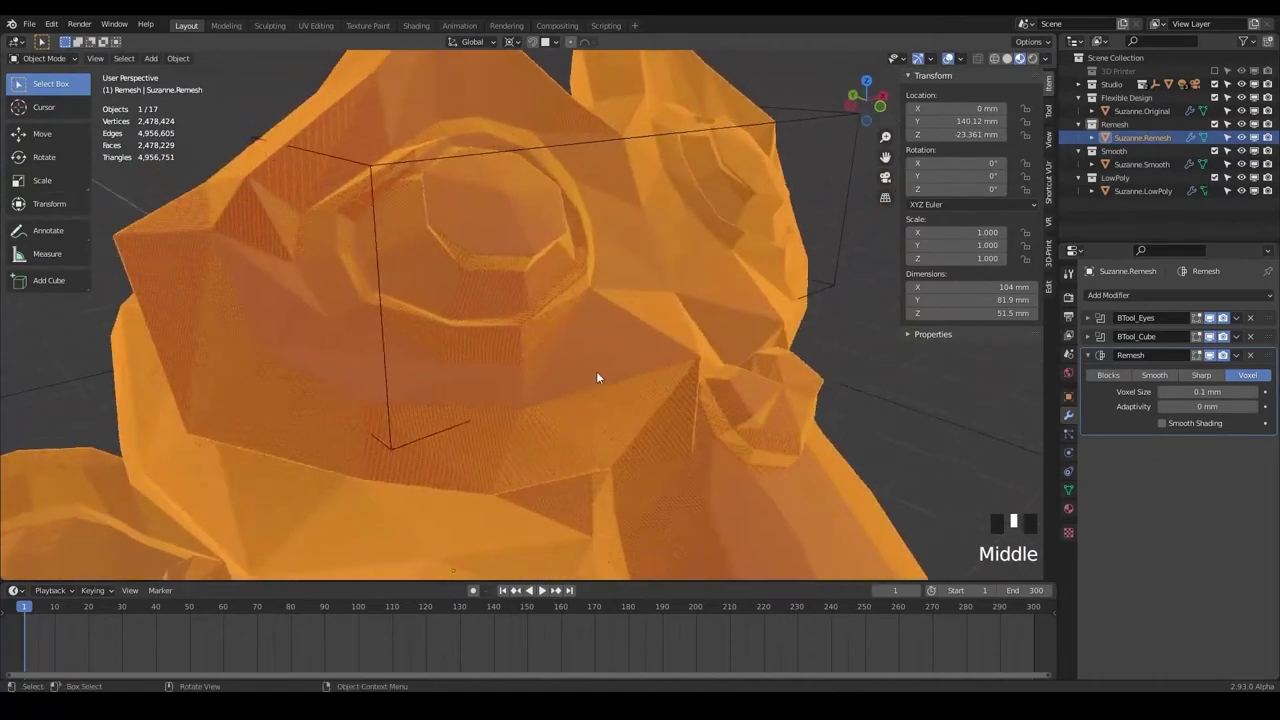
pyautogui.scroll(5, 600, 375)
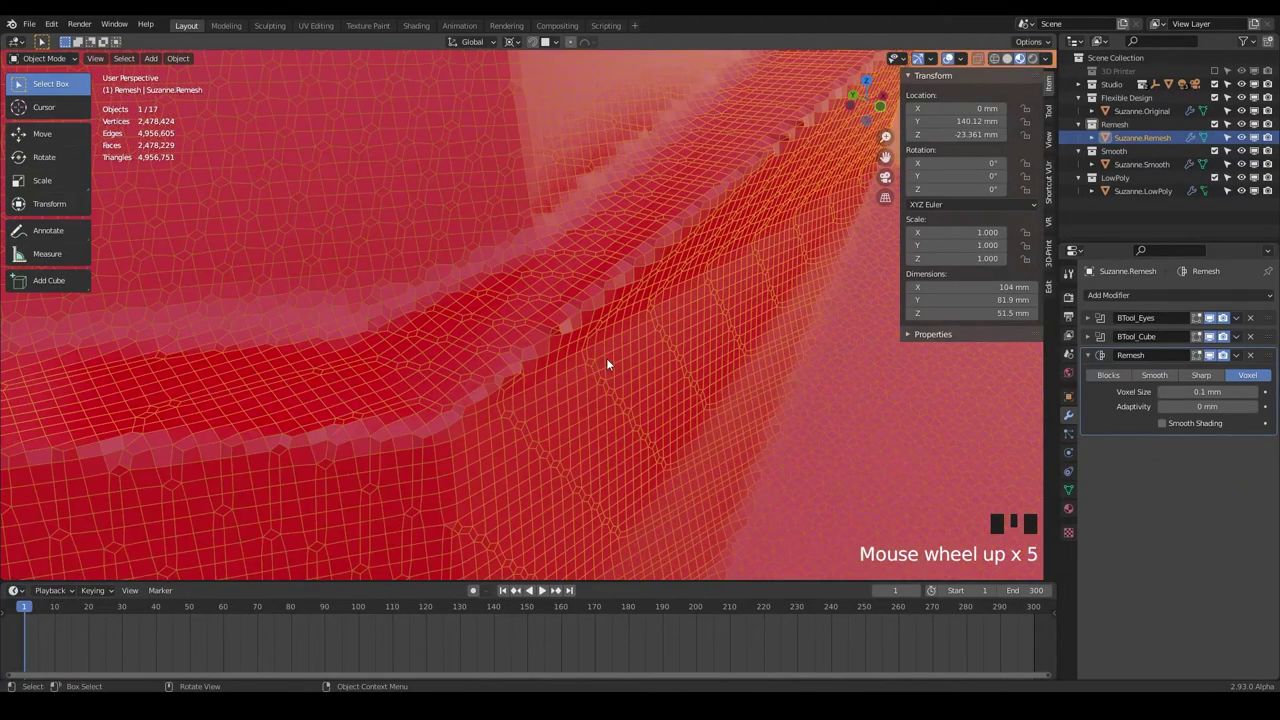
pyautogui.scroll(1, 618, 336)
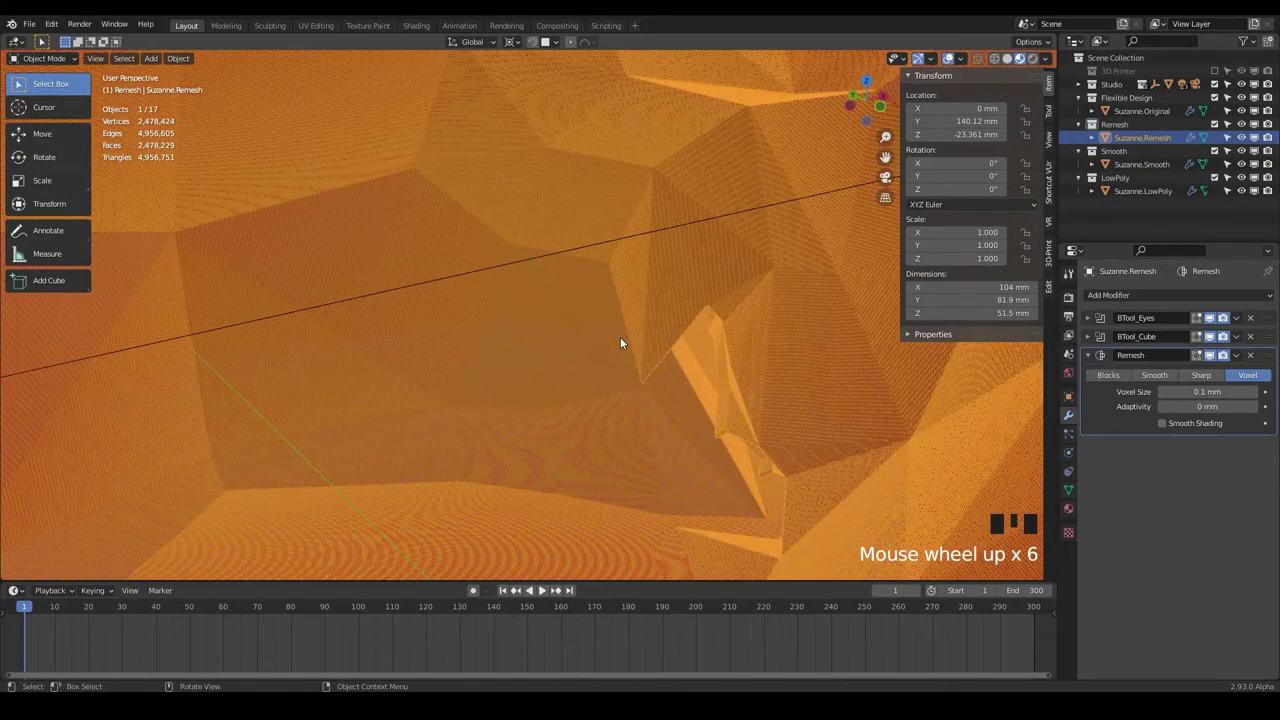
pyautogui.scroll(-2, 619, 338)
pyautogui.scroll(-3, 619, 338)
pyautogui.moveTo(616, 336); pyautogui.dragTo(651, 244, button='middle')
pyautogui.scroll(1, 590, 359)
pyautogui.scroll(-5, 540, 368)
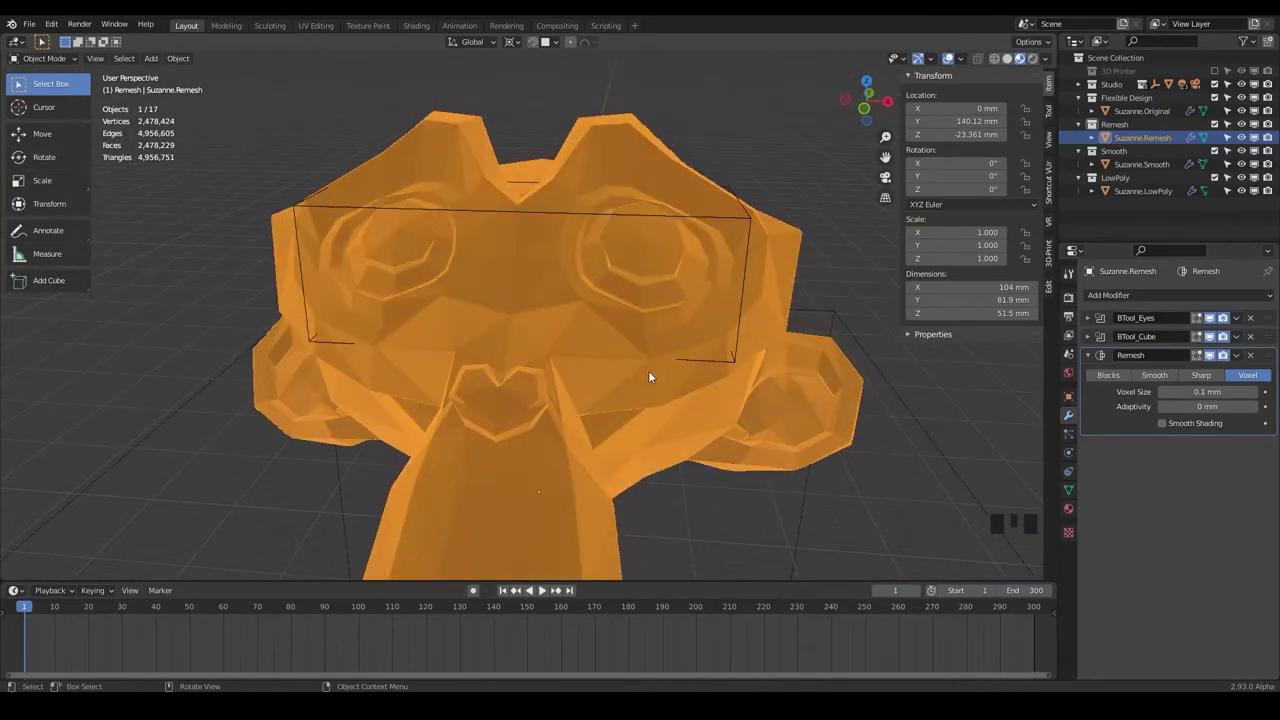
pyautogui.moveTo(648, 377); pyautogui.dragTo(642, 450, button='middle')
pyautogui.scroll(5, 630, 341)
pyautogui.scroll(-7, 551, 400)
pyautogui.moveTo(494, 406); pyautogui.dragTo(796, 295, button='middle')
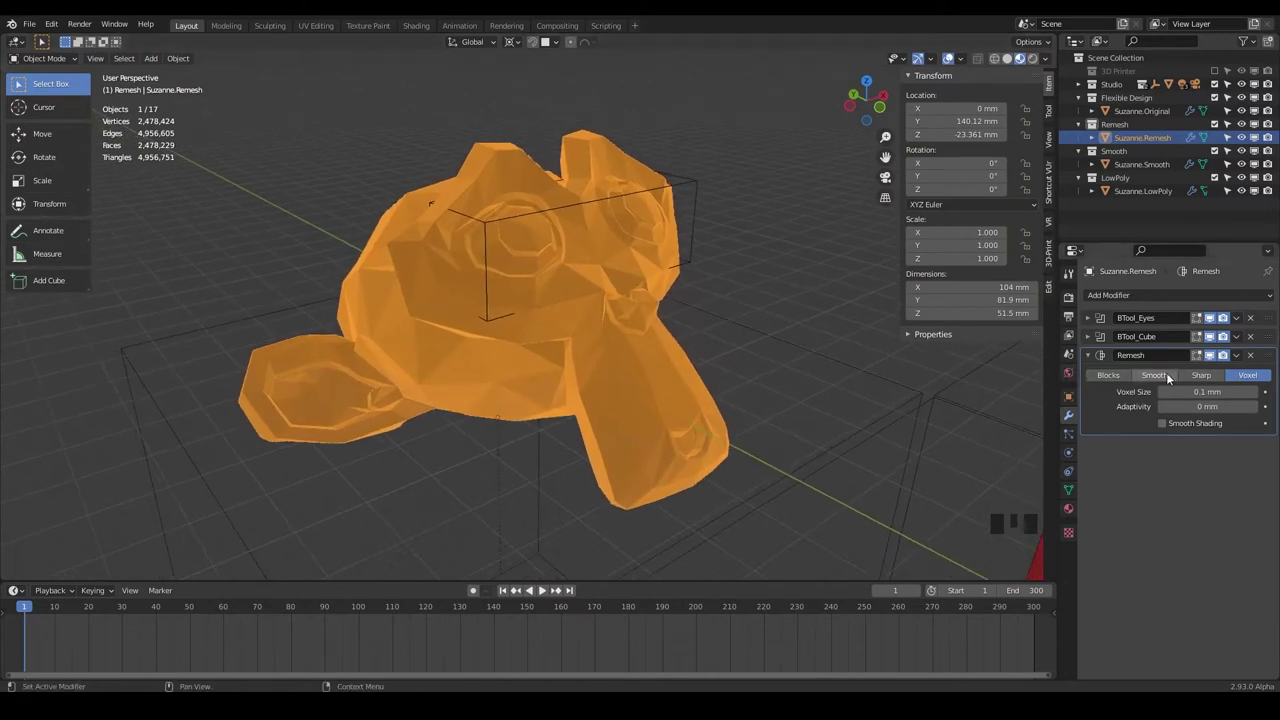
# Switch the Remesh modifier to Blocks mode and try Octree Depths from 2 up to 6.
pyautogui.click(1108, 374)
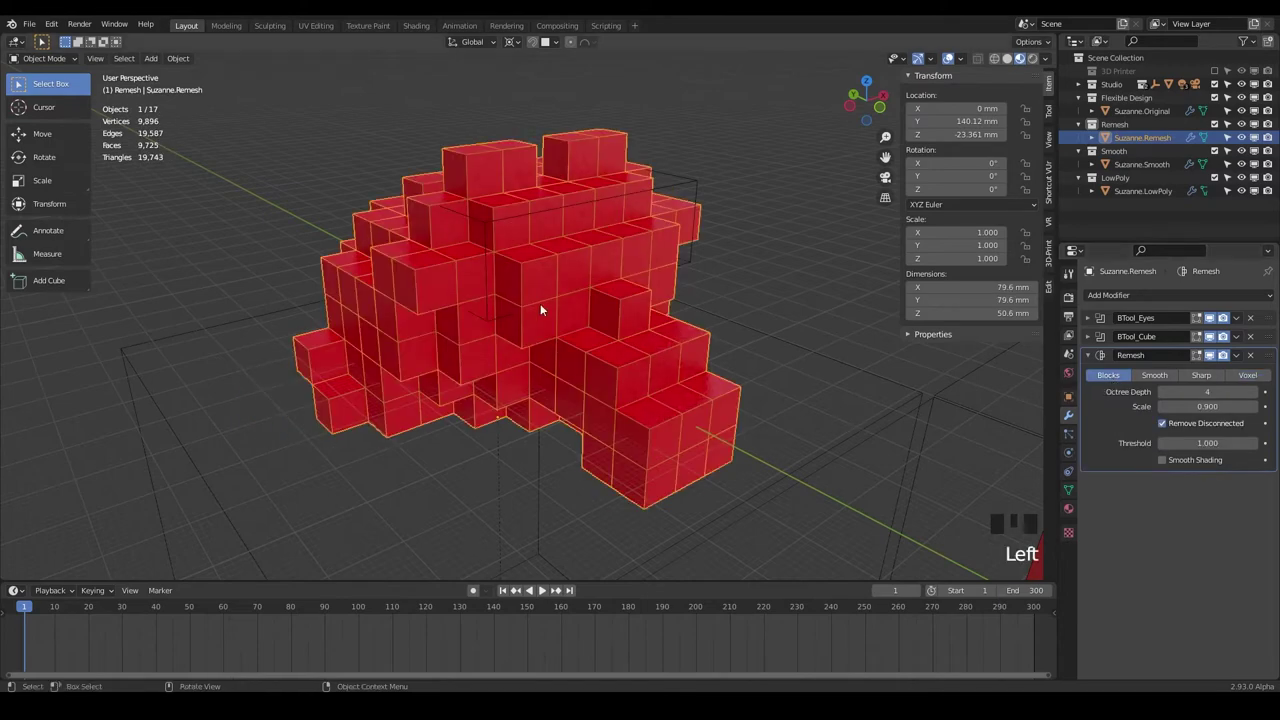
pyautogui.moveTo(565, 386); pyautogui.dragTo(1106, 352, button='middle')
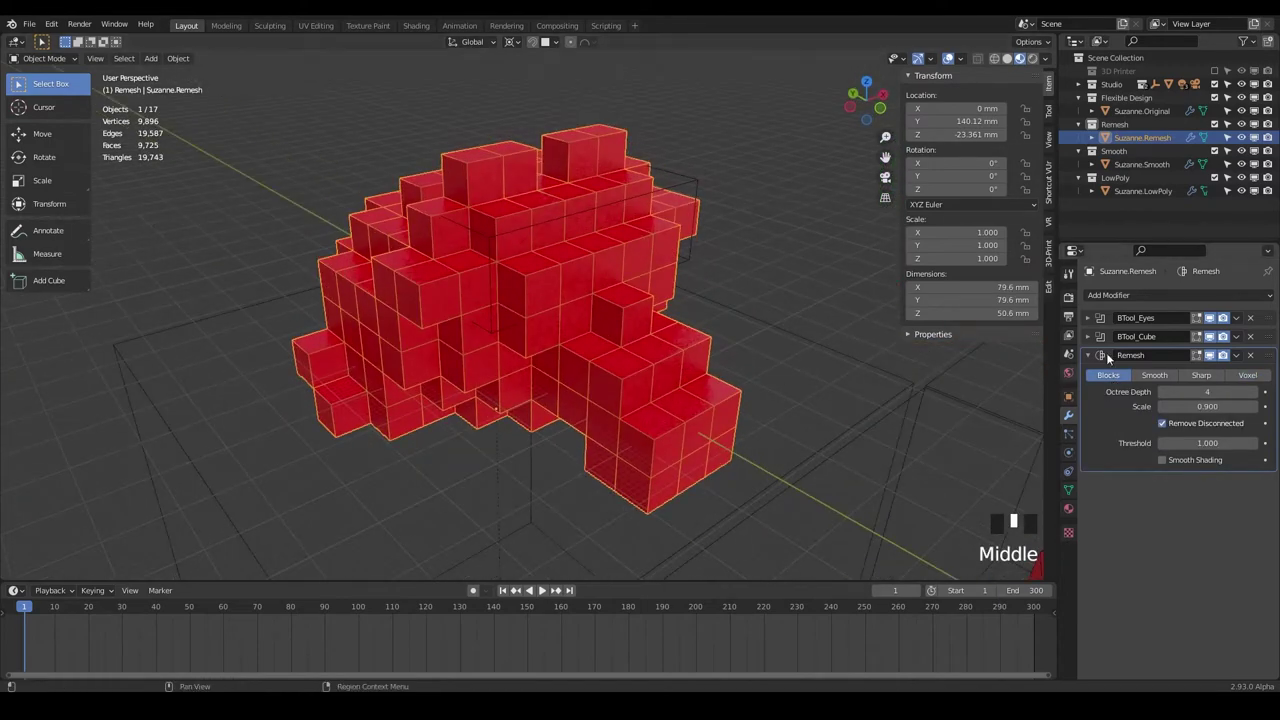
pyautogui.click(1162, 392)
pyautogui.click(1162, 392)
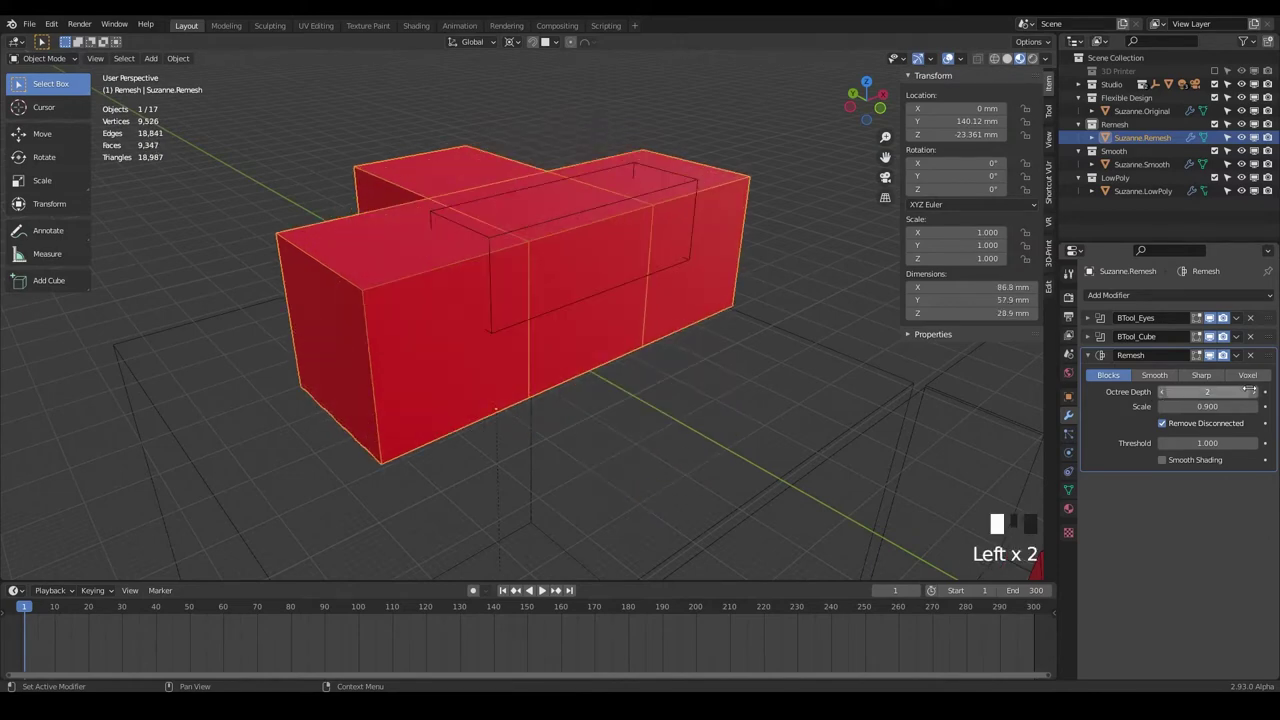
pyautogui.click(1162, 392)
pyautogui.click(1254, 392)
pyautogui.click(1254, 392)
pyautogui.click(1254, 392)
pyautogui.click(1254, 392)
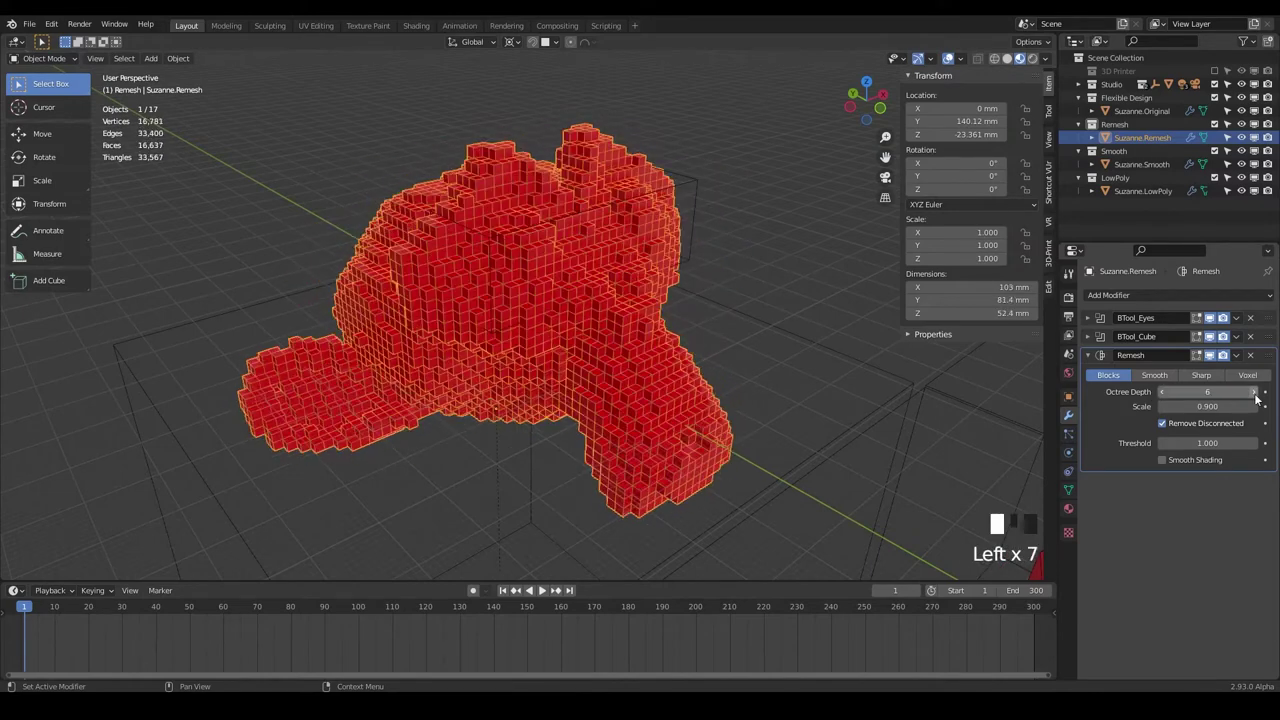
pyautogui.click(1254, 392)
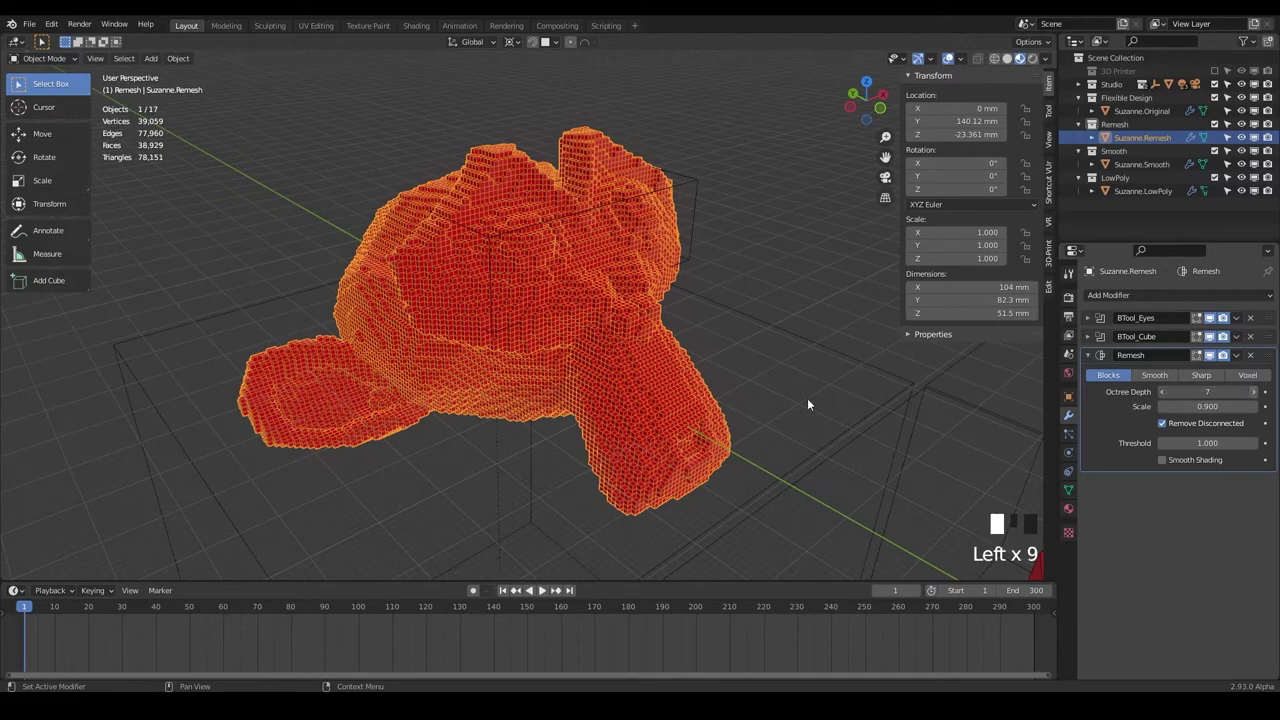
# Settle the Octree Depth at 7 after viewing the blocky monkey from the front.
pyautogui.moveTo(791, 380); pyautogui.dragTo(645, 371, button='middle')
pyautogui.scroll(4, 700, 375)
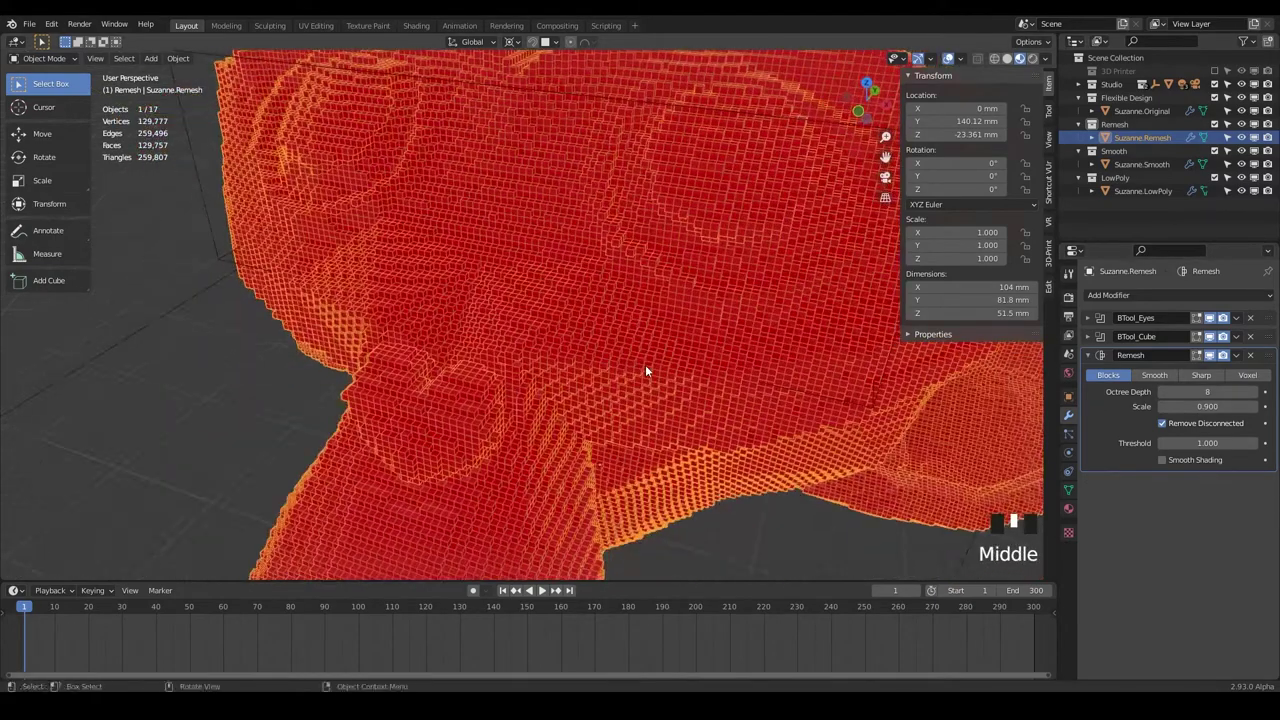
pyautogui.scroll(-2, 645, 367)
pyautogui.click(1163, 392)
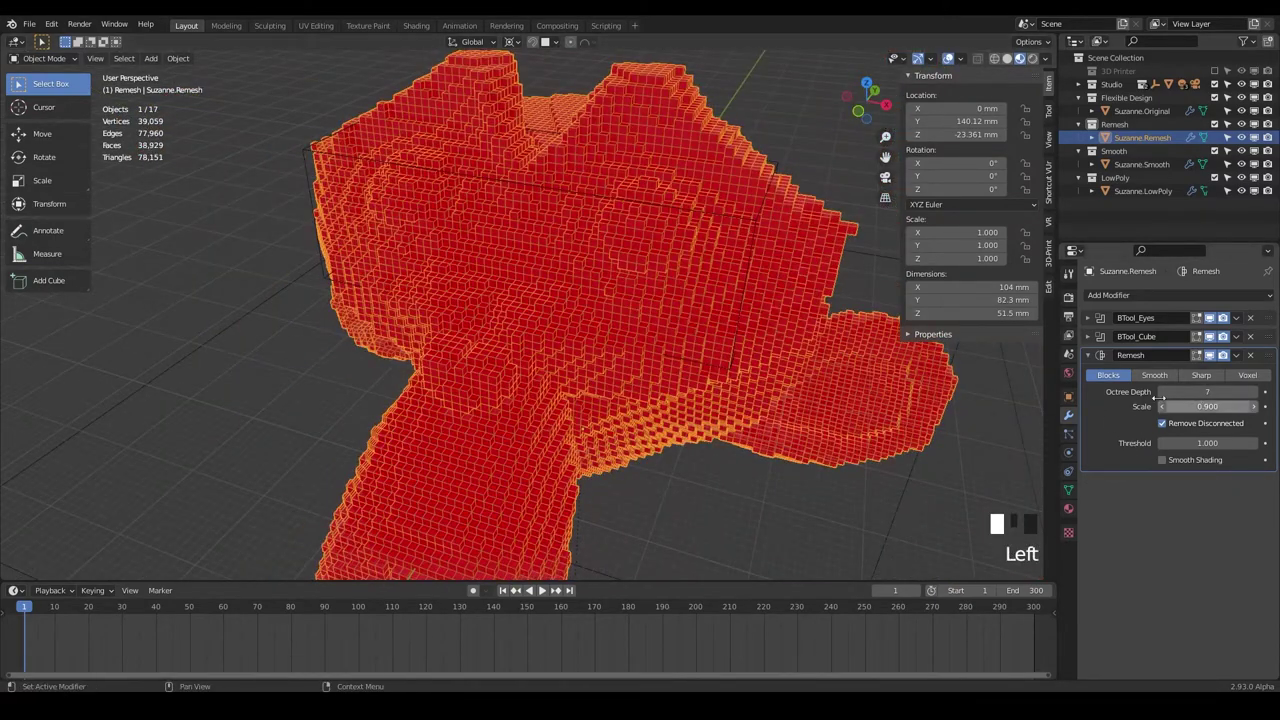
# Turn off the Wireframe overlay and inspect the solid red block monkey.
pyautogui.click(962, 59)
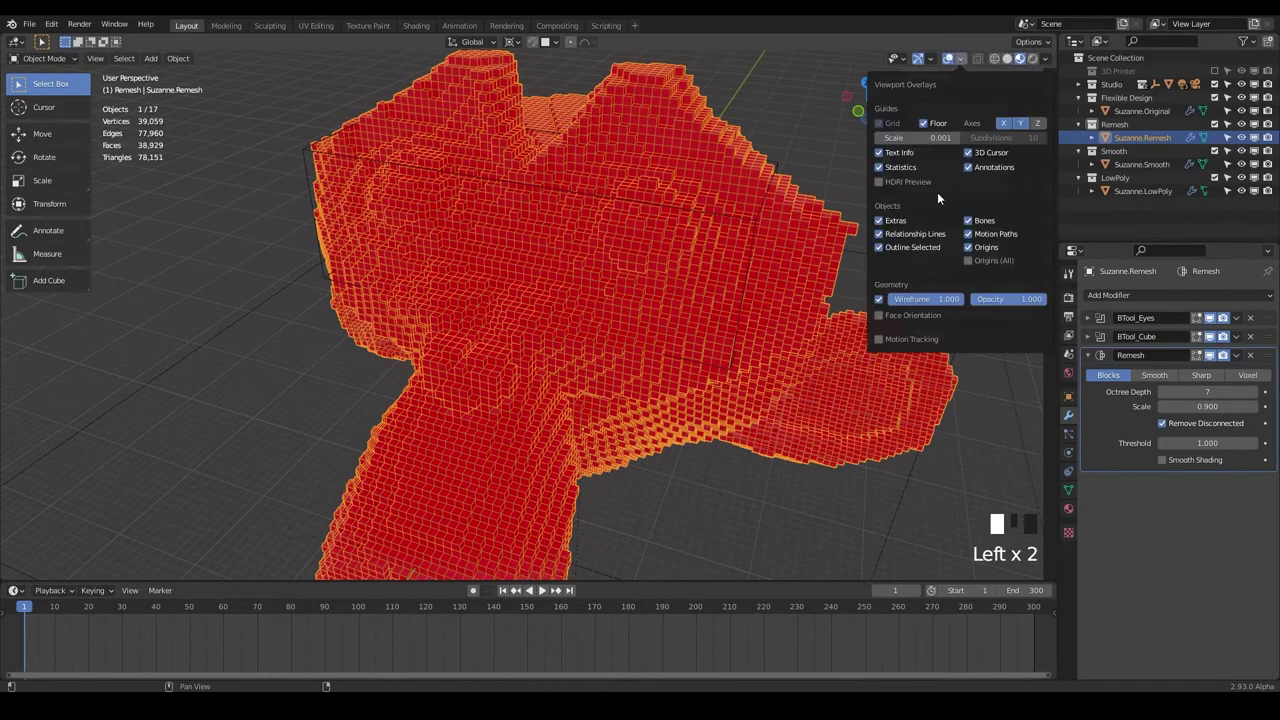
pyautogui.click(879, 300)
pyautogui.moveTo(855, 298); pyautogui.dragTo(880, 280, button='middle')
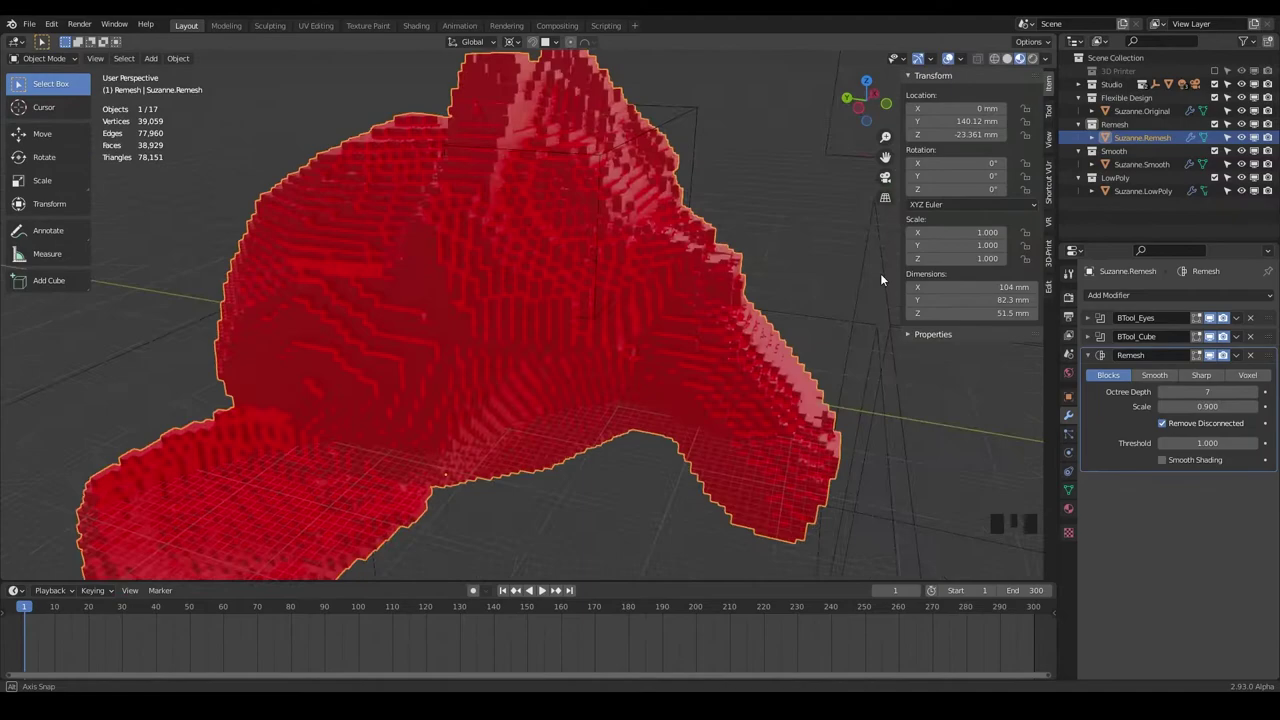
pyautogui.scroll(2, 752, 315)
pyautogui.moveTo(752, 315); pyautogui.dragTo(780, 283, button='middle')
pyautogui.scroll(-2, 780, 290)
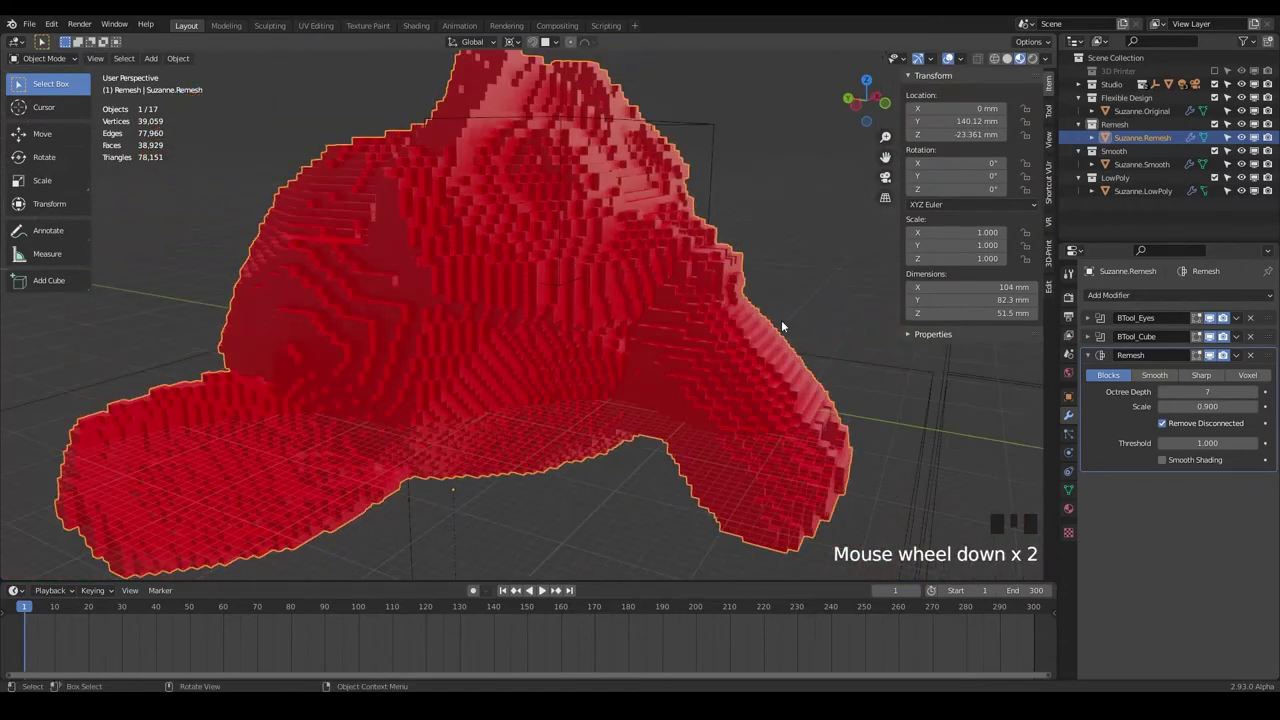
pyautogui.moveTo(790, 399); pyautogui.dragTo(677, 213, button='middle')
# Check Eyes.003 in Edit Mode, then put Suzanne.Remesh into Edit Mode.
pyautogui.click(655, 136)
pyautogui.press('Tab')
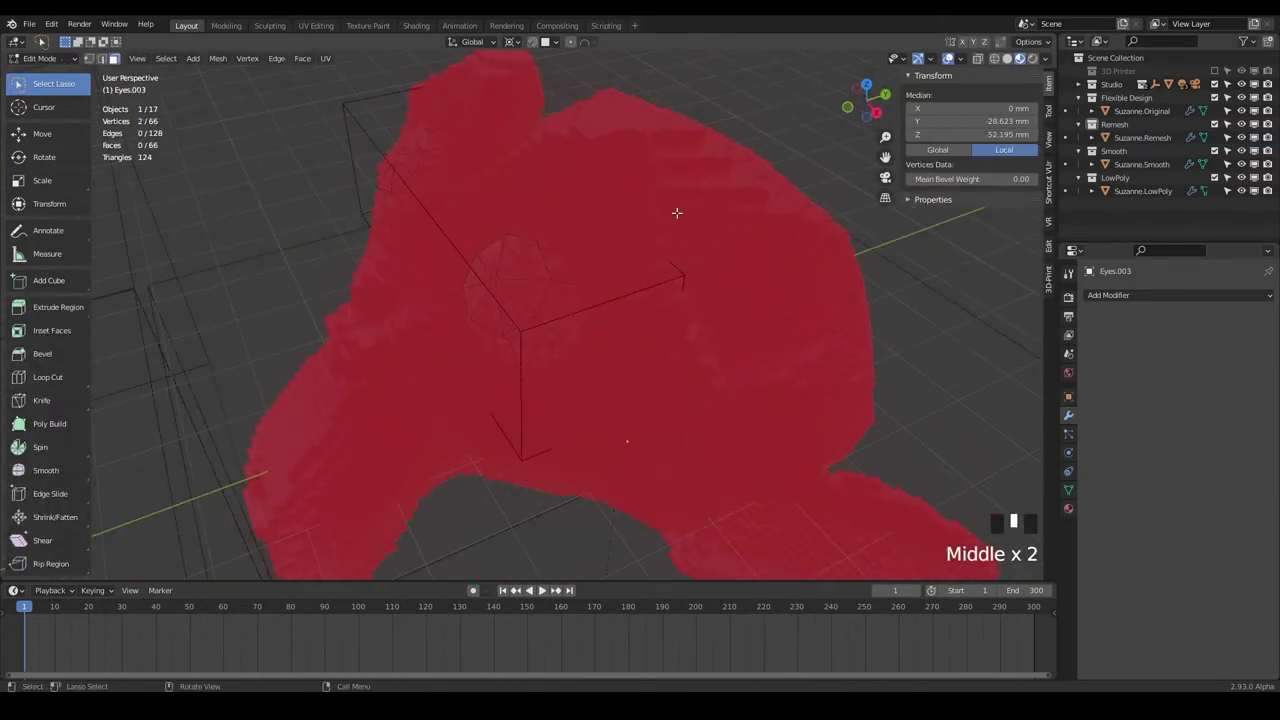
pyautogui.press('Tab')
pyautogui.click(729, 262)
pyautogui.press('Tab')
pyautogui.moveTo(734, 263); pyautogui.dragTo(697, 213, button='middle')
pyautogui.moveTo(610, 244); pyautogui.dragTo(700, 186, button='middle')
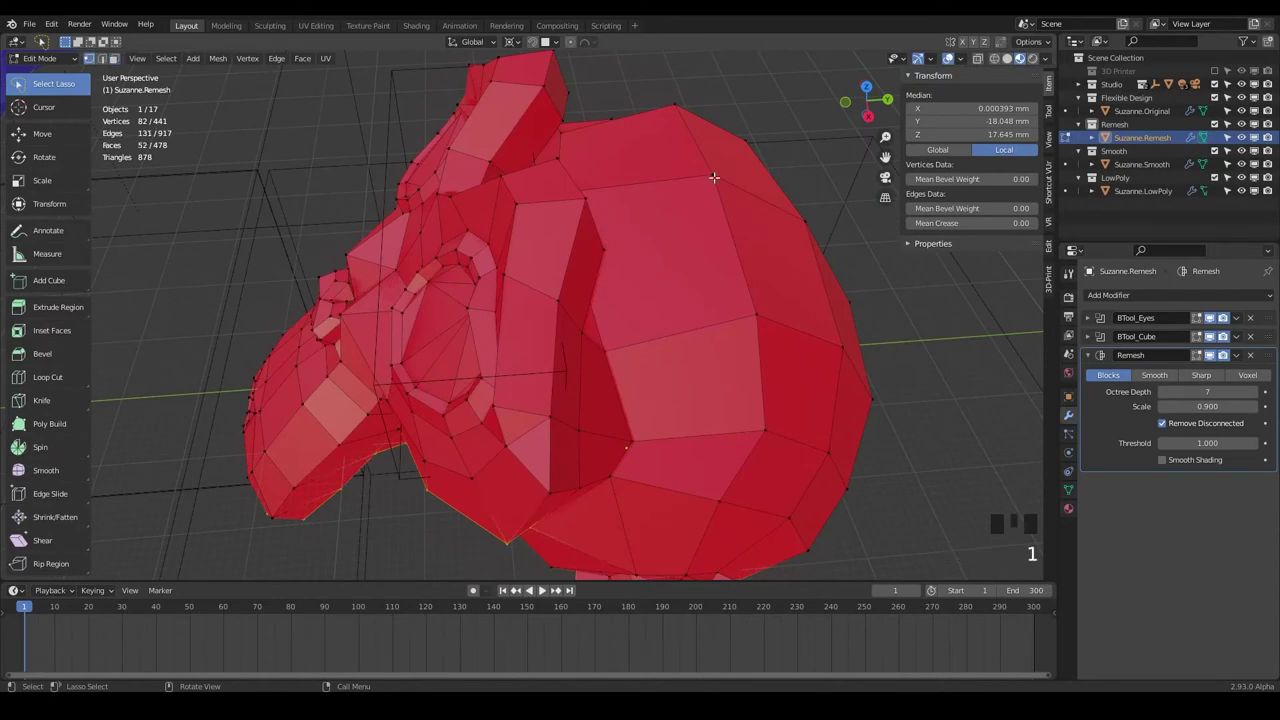
# Raise a head-top vertex 13.465 mm along Z and view the blocks in Object Mode.
pyautogui.click(715, 173)
pyautogui.press('g')
pyautogui.press('z')
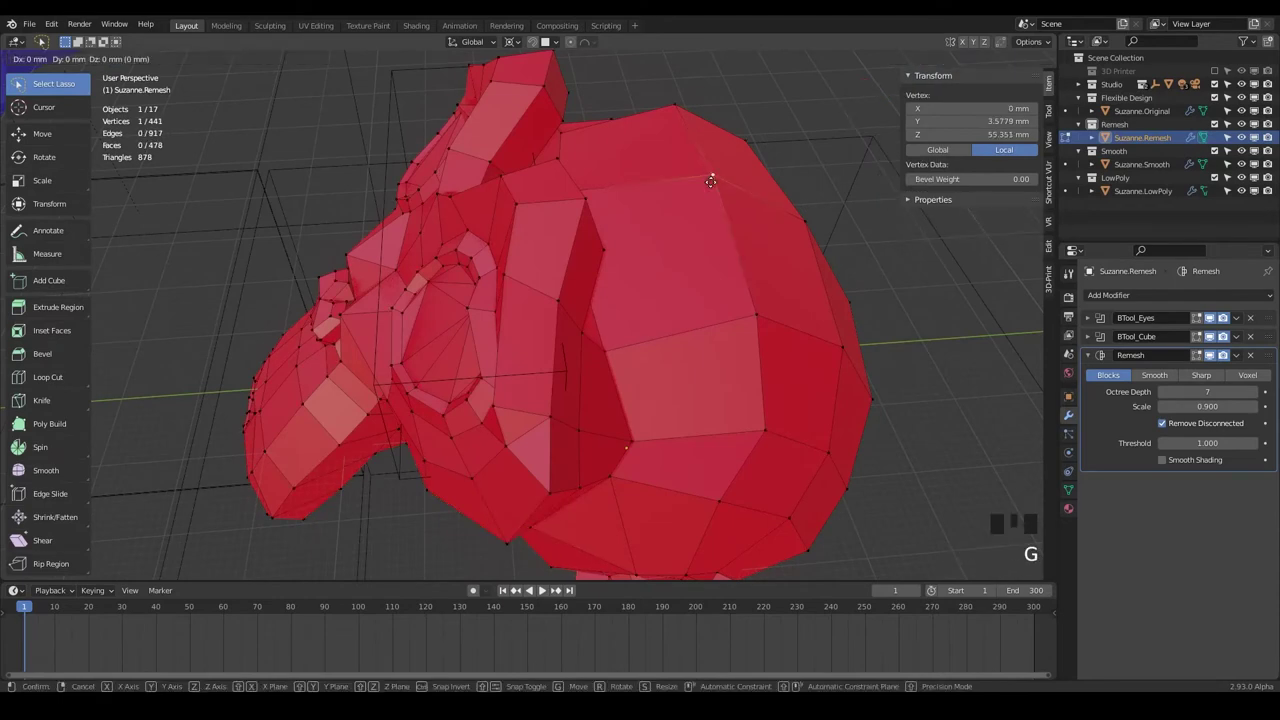
pyautogui.click(725, 72)
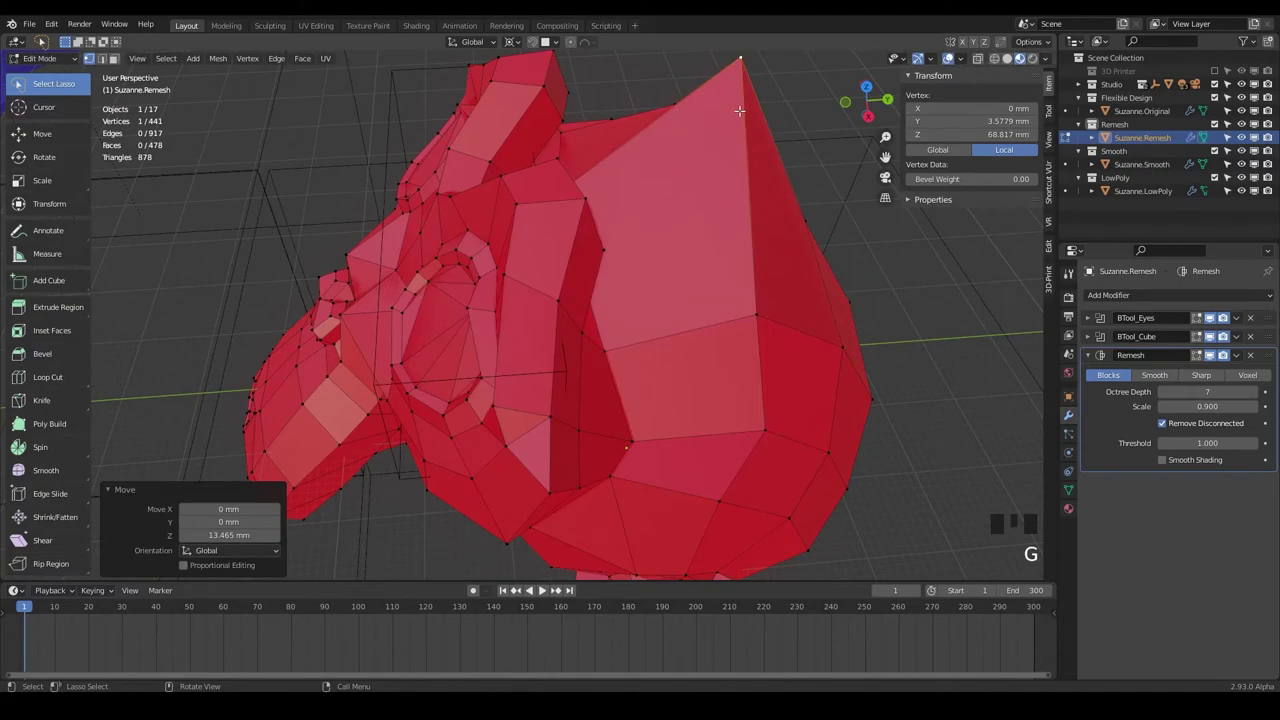
pyautogui.press('Tab')
pyautogui.moveTo(714, 229); pyautogui.dragTo(614, 291, button='middle')
pyautogui.moveTo(600, 240); pyautogui.dragTo(786, 300, button='middle')
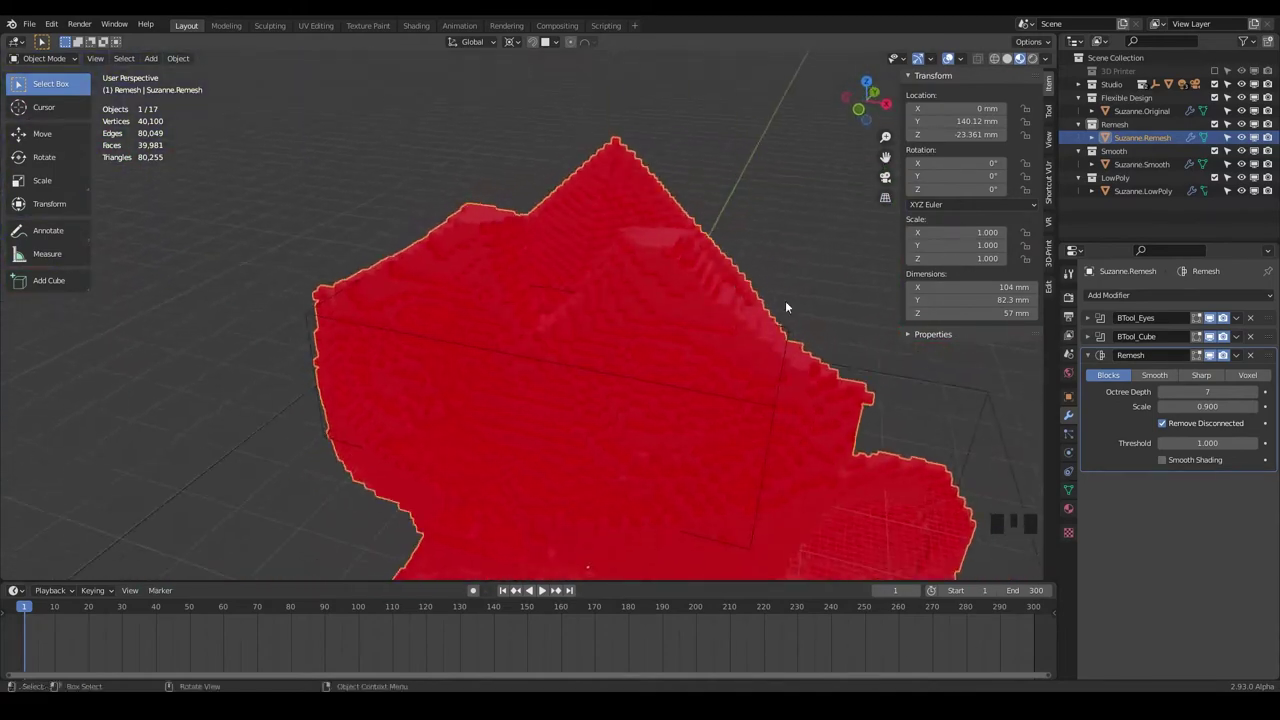
# Enter Edit Mode on the remeshed monkey and toggle the Remesh edit-mode preview.
pyautogui.press('Tab')
pyautogui.click(1195, 356)
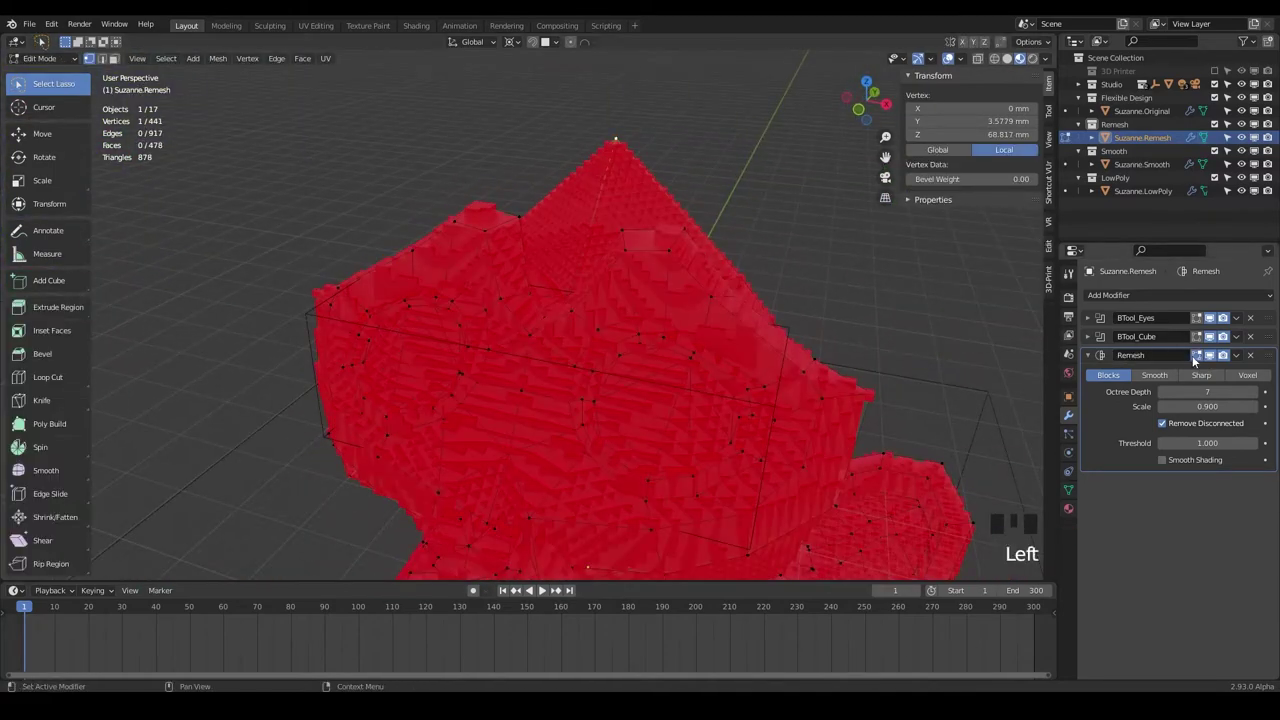
pyautogui.click(1196, 356)
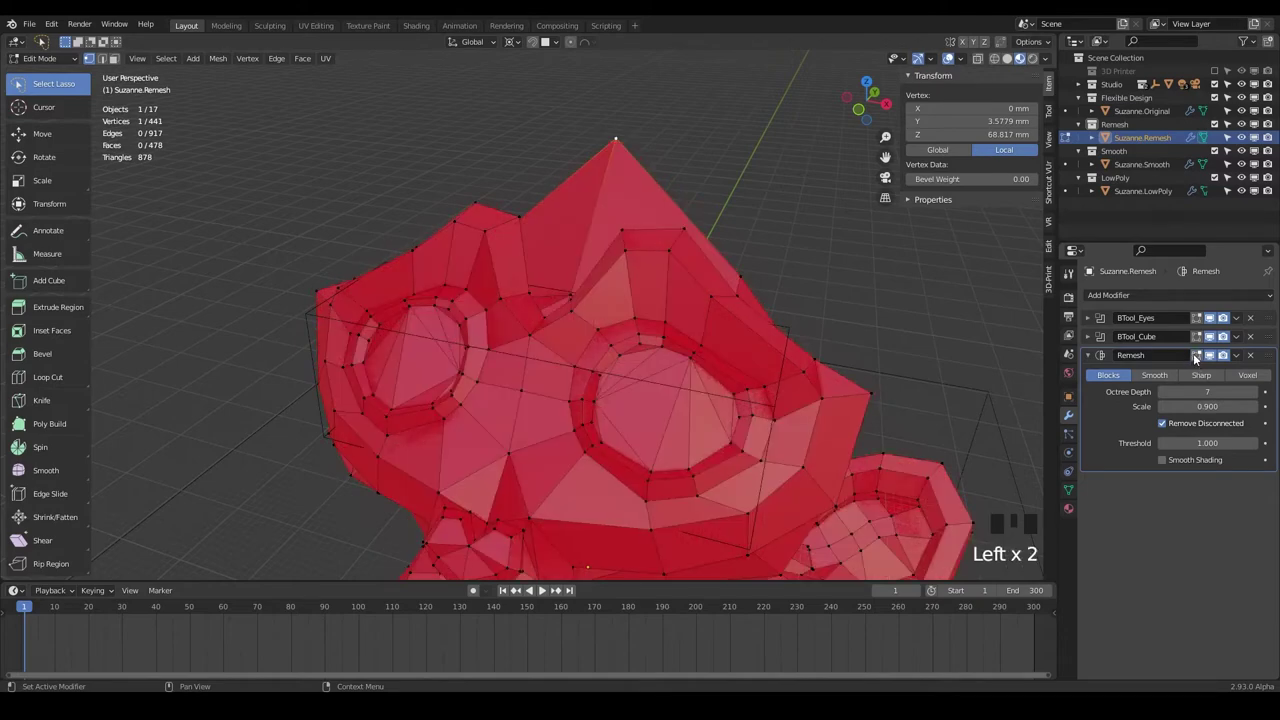
pyautogui.click(1195, 356)
pyautogui.click(1195, 356)
pyautogui.click(1196, 356)
pyautogui.click(1196, 356)
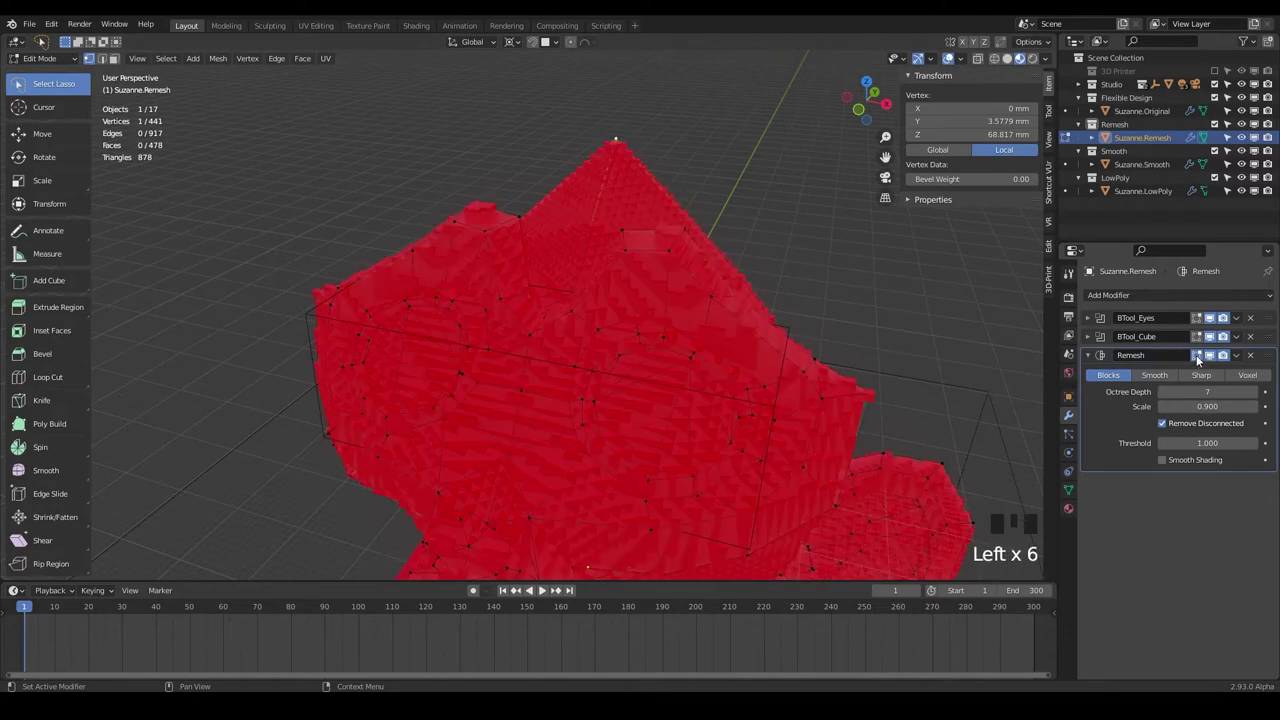
pyautogui.moveTo(620, 300); pyautogui.dragTo(555, 285, button='middle')
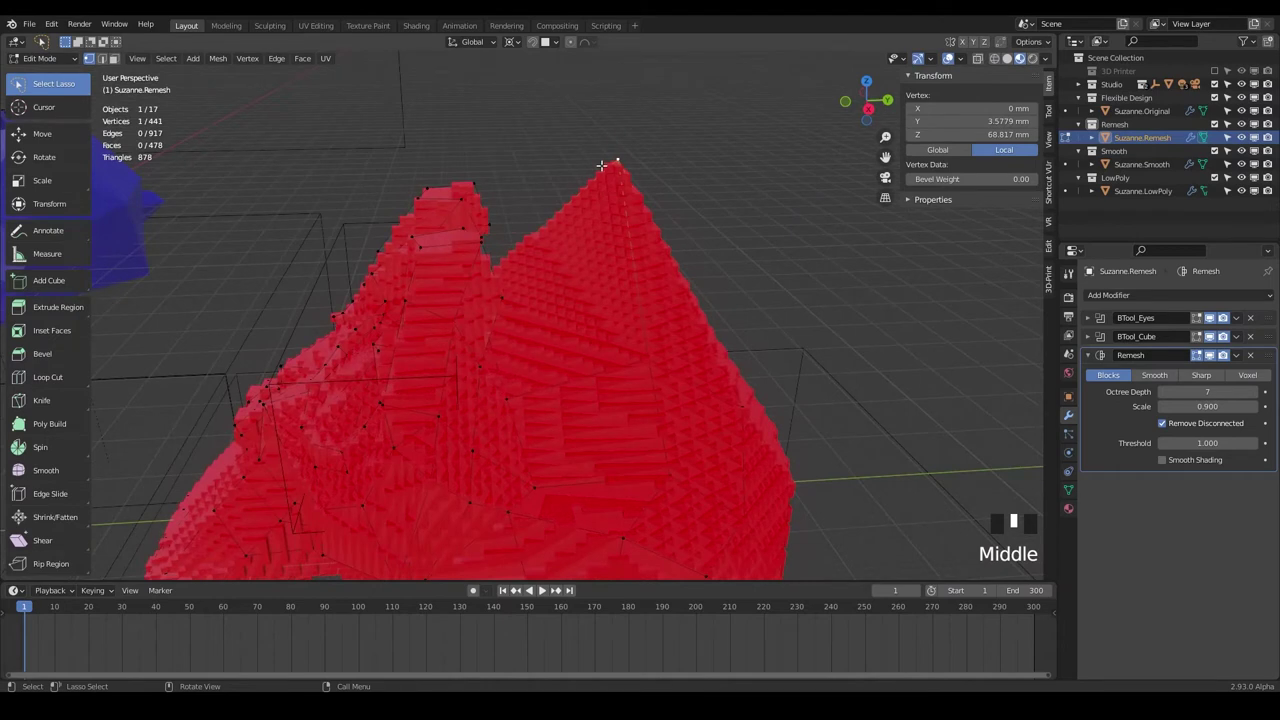
# Try raising the peak vertex along Z, then undo it back to Z 55.351 mm.
pyautogui.press('g')
pyautogui.press('z')
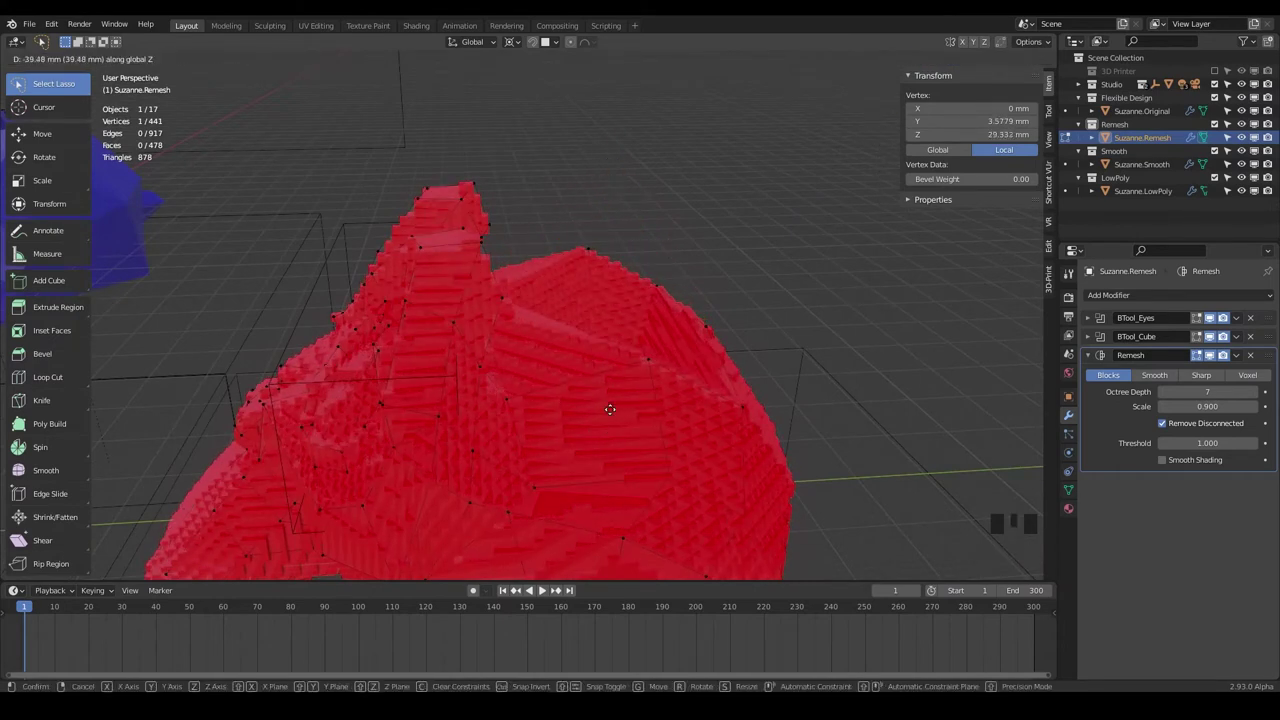
pyautogui.click(653, 171)
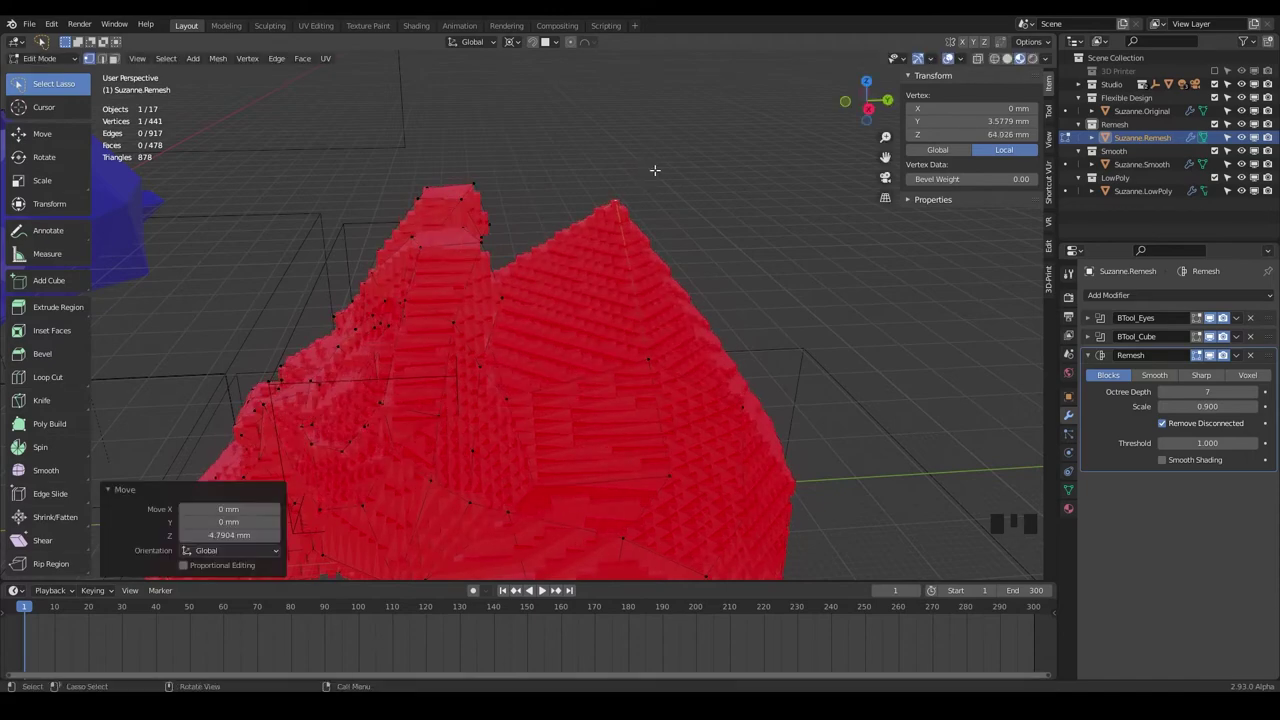
pyautogui.hotkey('ctrl', 'z')
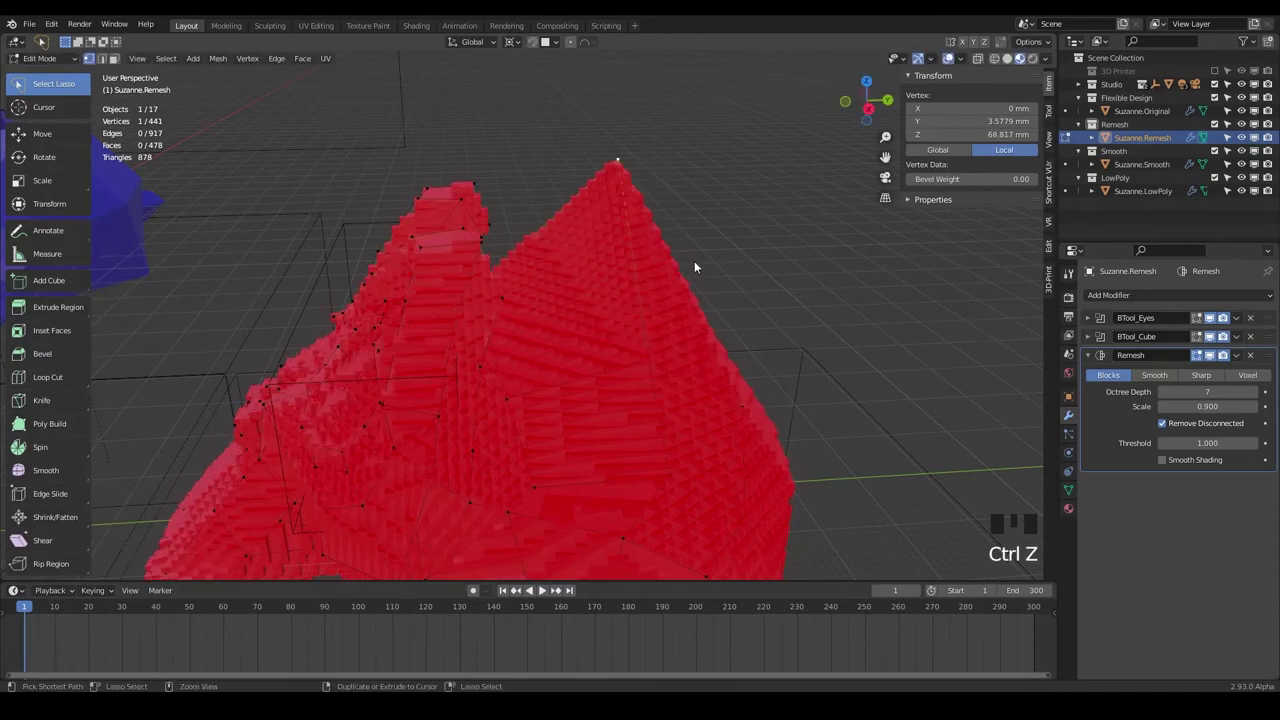
pyautogui.hotkey('ctrl', 'z')
pyautogui.hotkey('ctrl', 'z')
pyautogui.hotkey('ctrl', 'z')
pyautogui.moveTo(630, 266); pyautogui.dragTo(585, 262, button='middle')
pyautogui.scroll(-3, 644, 228)
pyautogui.keyDown('shift'); pyautogui.moveTo(630, 266); pyautogui.dragTo(575, 266, button='middle'); pyautogui.keyUp('shift')
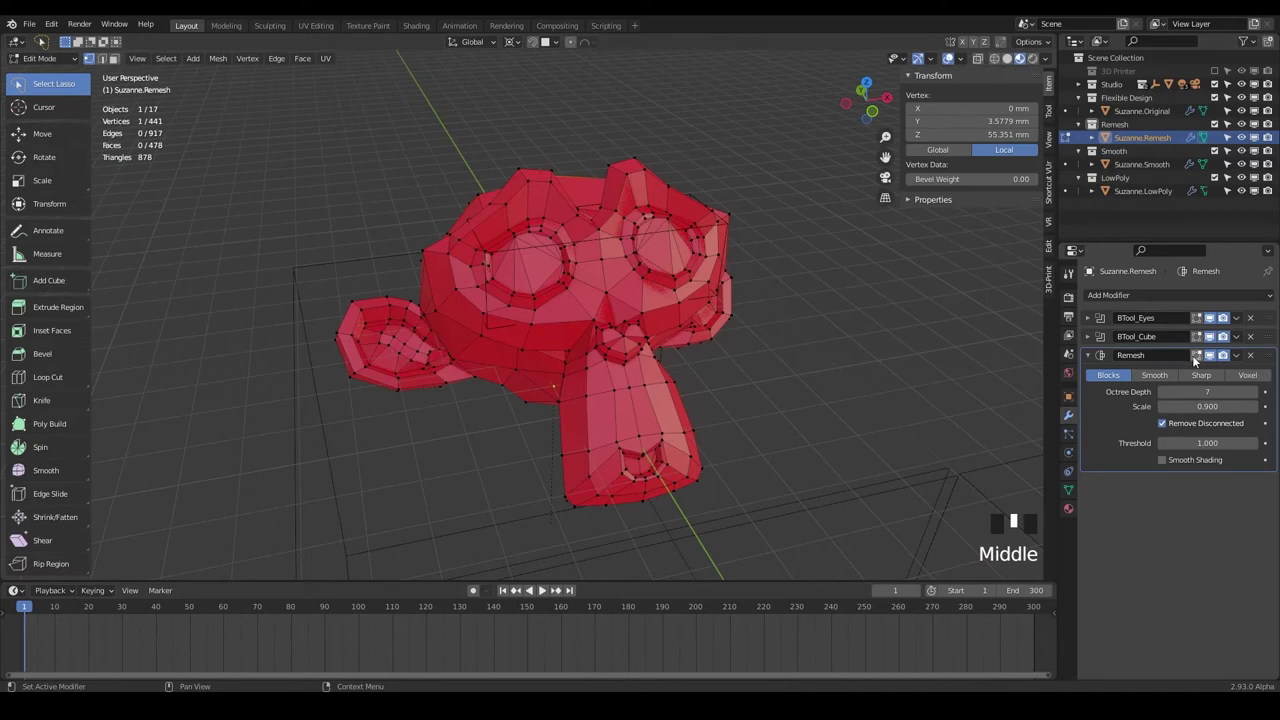
# Re-enable the edit-mode remesh display and return to Object Mode.
pyautogui.click(1196, 355)
pyautogui.press('Tab')
pyautogui.moveTo(642, 286); pyautogui.dragTo(491, 277, button='middle')
pyautogui.scroll(-4, 540, 308)
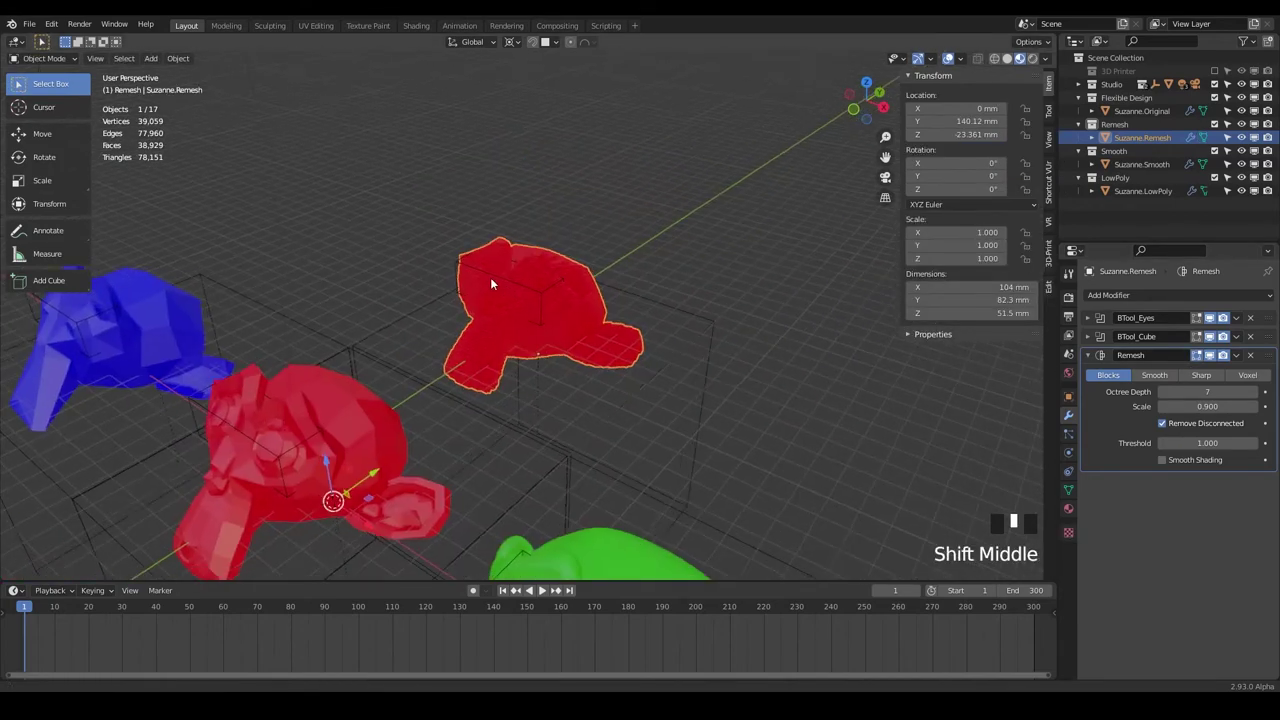
# Remove the Red material from Suzanne.Remesh and create a new Material.001.
pyautogui.click(1066, 510)
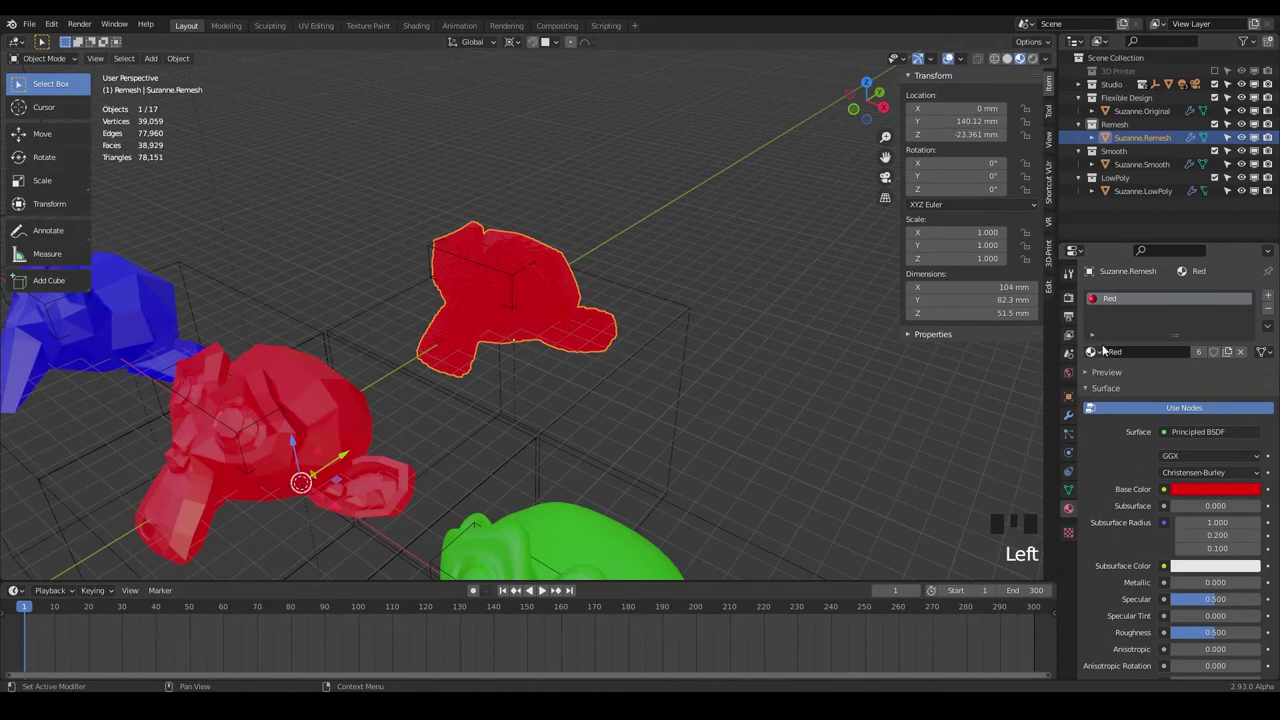
pyautogui.click(1268, 308)
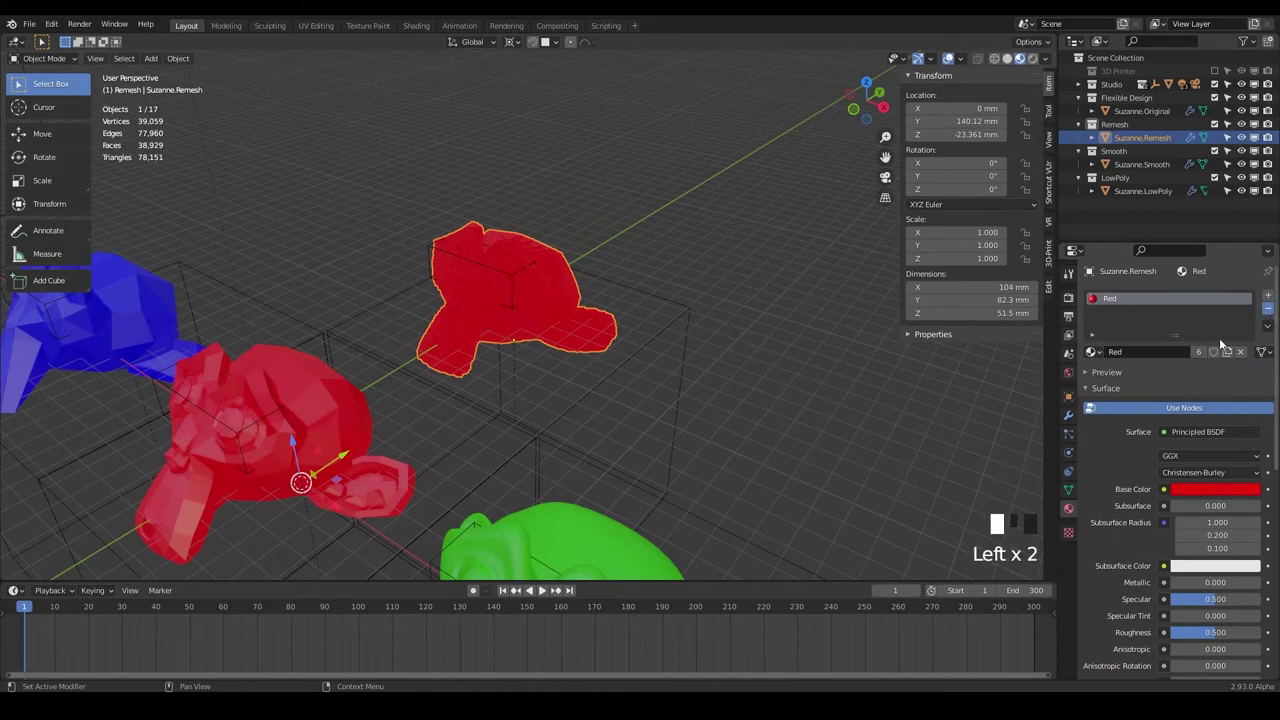
pyautogui.click(1093, 352)
pyautogui.click(1166, 349)
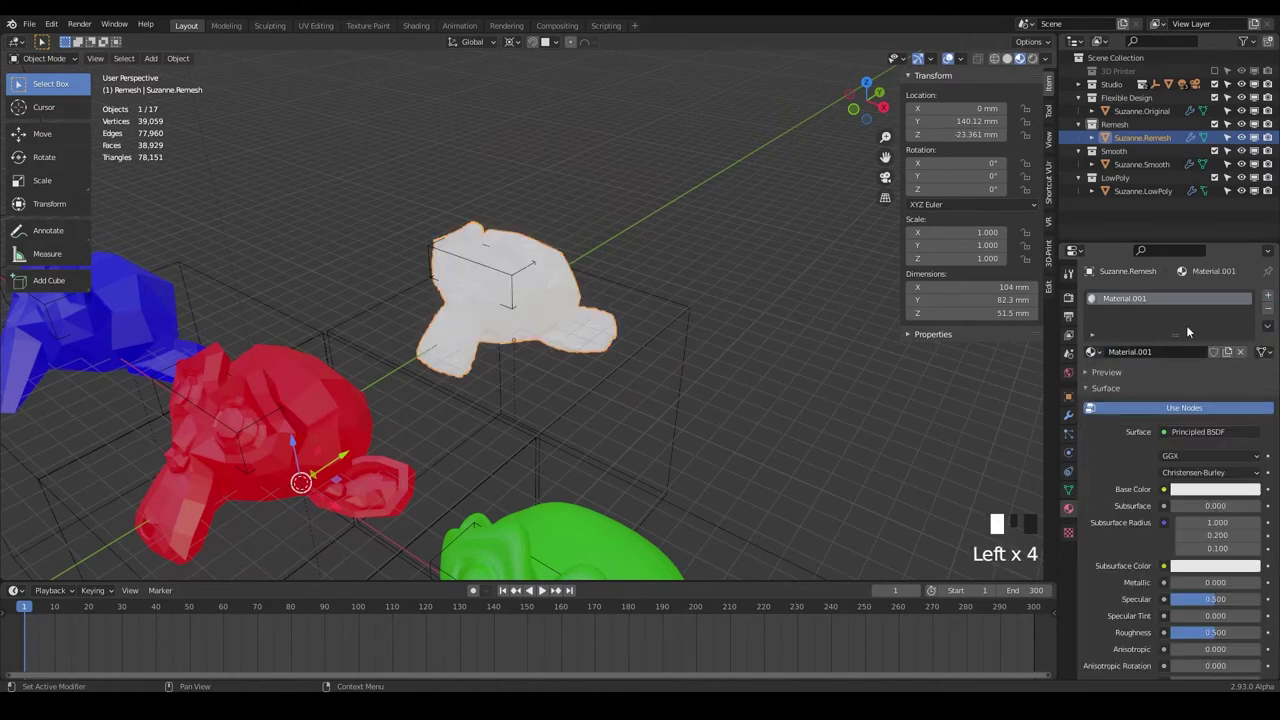
# Set Material.001's Base Color to yellow (hue 0.163, saturation 1.0).
pyautogui.click(1215, 489)
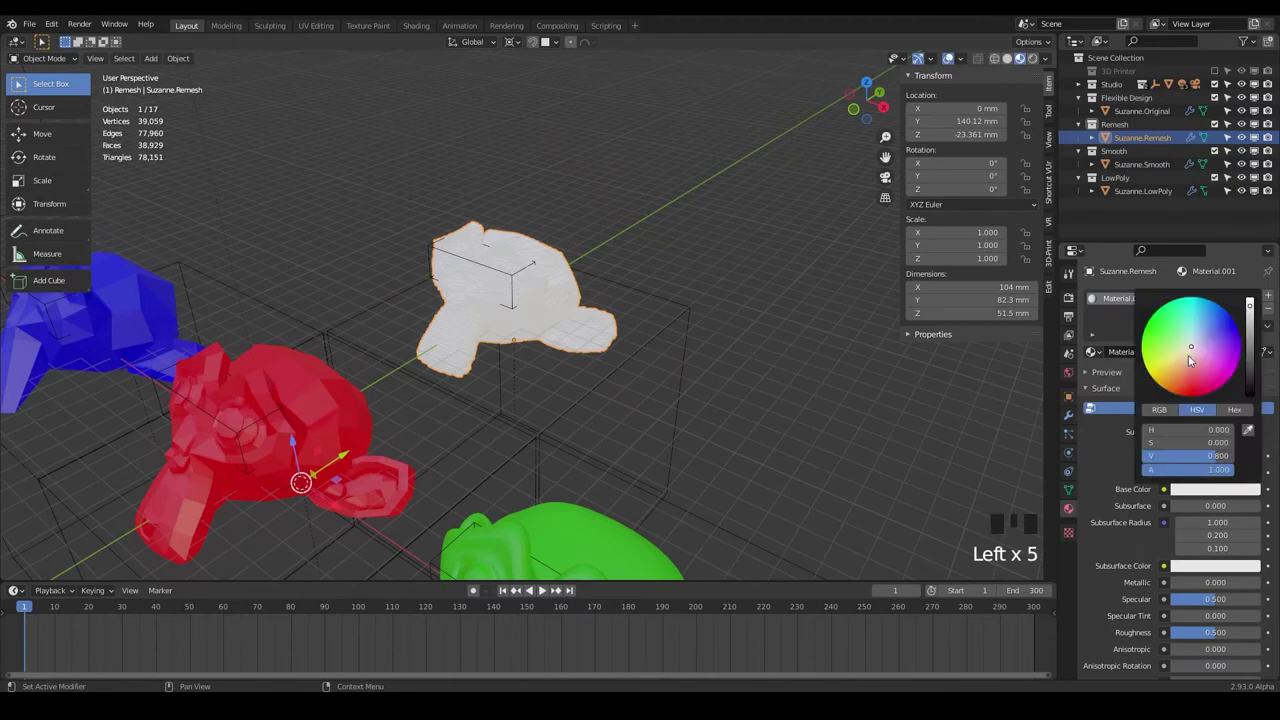
pyautogui.moveTo(1190, 350); pyautogui.dragTo(1147, 368)
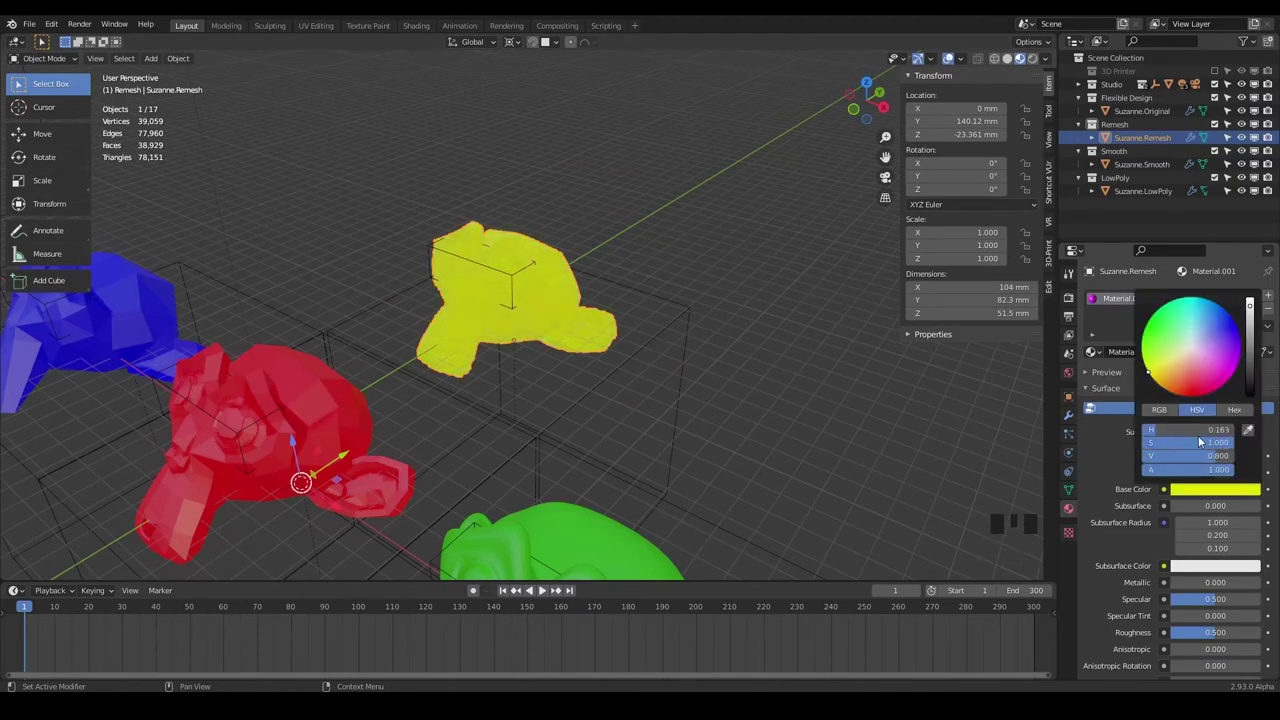
pyautogui.moveTo(644, 314); pyautogui.dragTo(538, 344, button='middle')
pyautogui.scroll(9, 536, 342)
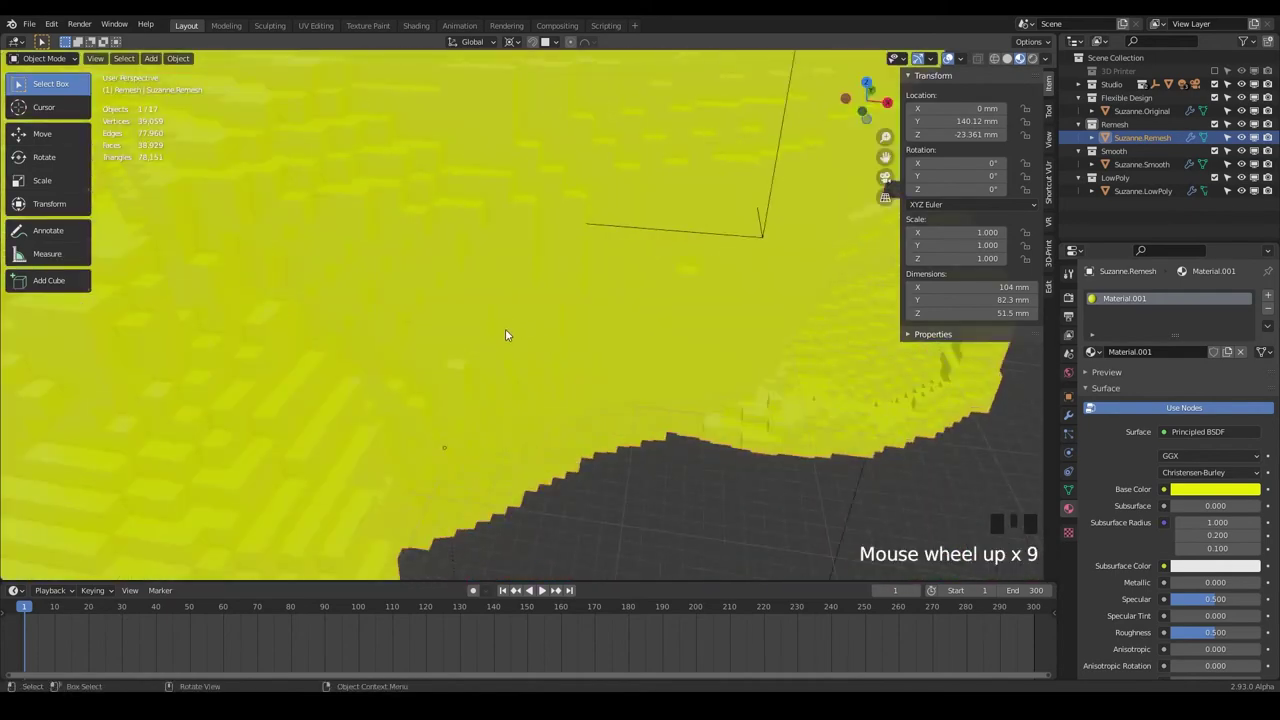
pyautogui.scroll(-4, 505, 335)
# Switch the viewport to Solid shading and orbit to inspect the voxel monkey.
pyautogui.click(1006, 58)
pyautogui.moveTo(380, 380)
pyautogui.mouseDown(button='middle')
pyautogui.moveTo(359, 388)
pyautogui.moveTo(487, 363)
pyautogui.mouseUp(button='middle')
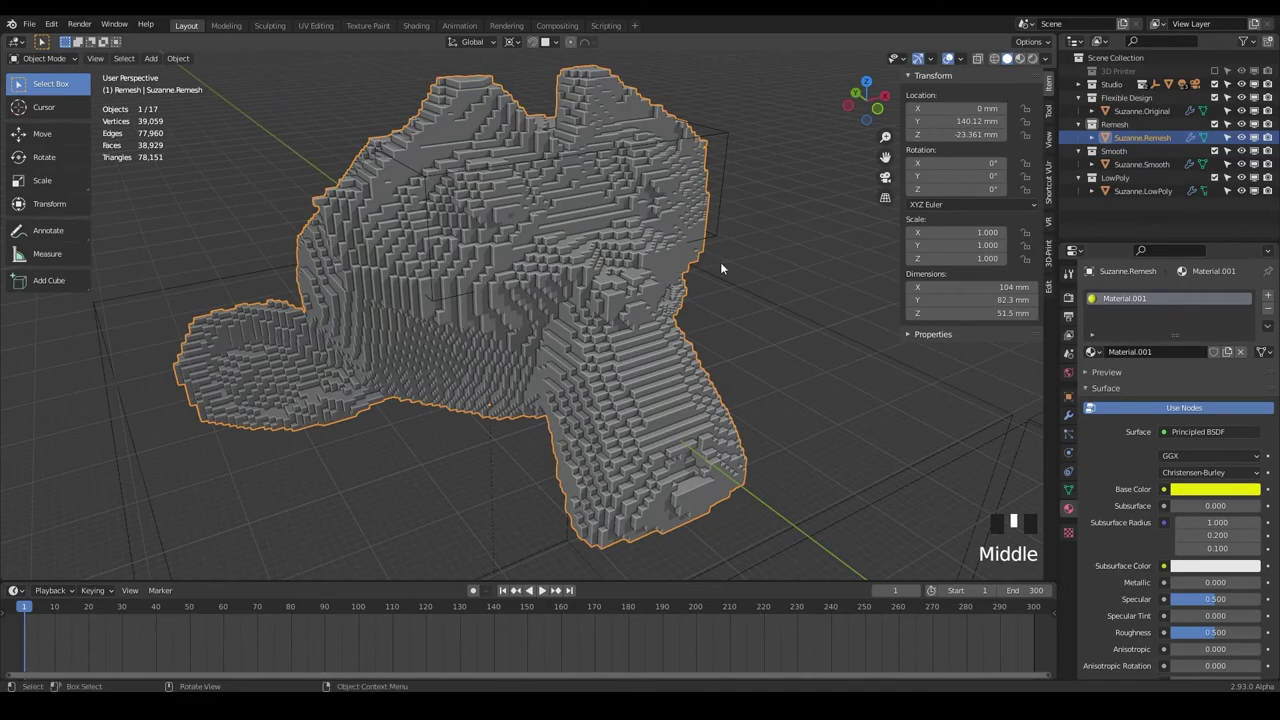
pyautogui.moveTo(720, 262); pyautogui.dragTo(535, 286, button='middle')
pyautogui.scroll(-4, 526, 351)
pyautogui.scroll(-4, 488, 345)
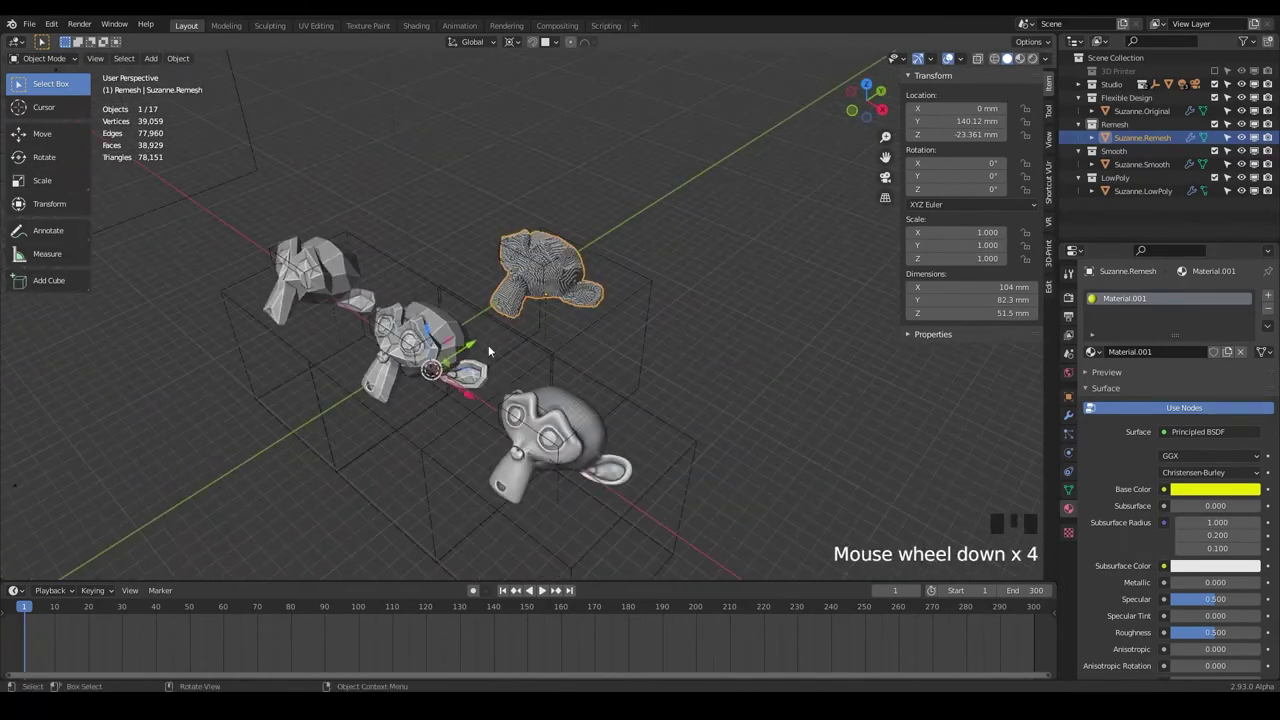
pyautogui.keyDown('shift'); pyautogui.moveTo(488, 351); pyautogui.dragTo(540, 340, button='middle'); pyautogui.keyUp('shift')
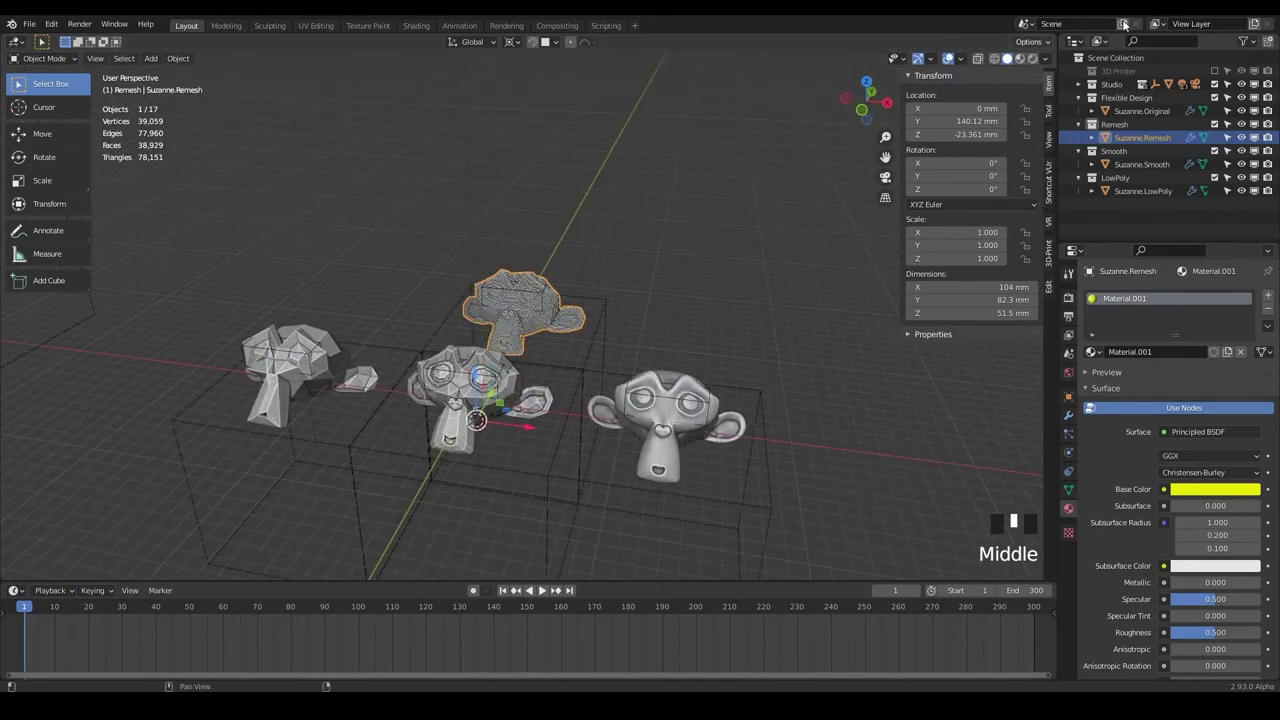
# Return to Material Preview shading to show the monkeys in their colours.
pyautogui.click(1034, 59)
pyautogui.scroll(8, 513, 318)
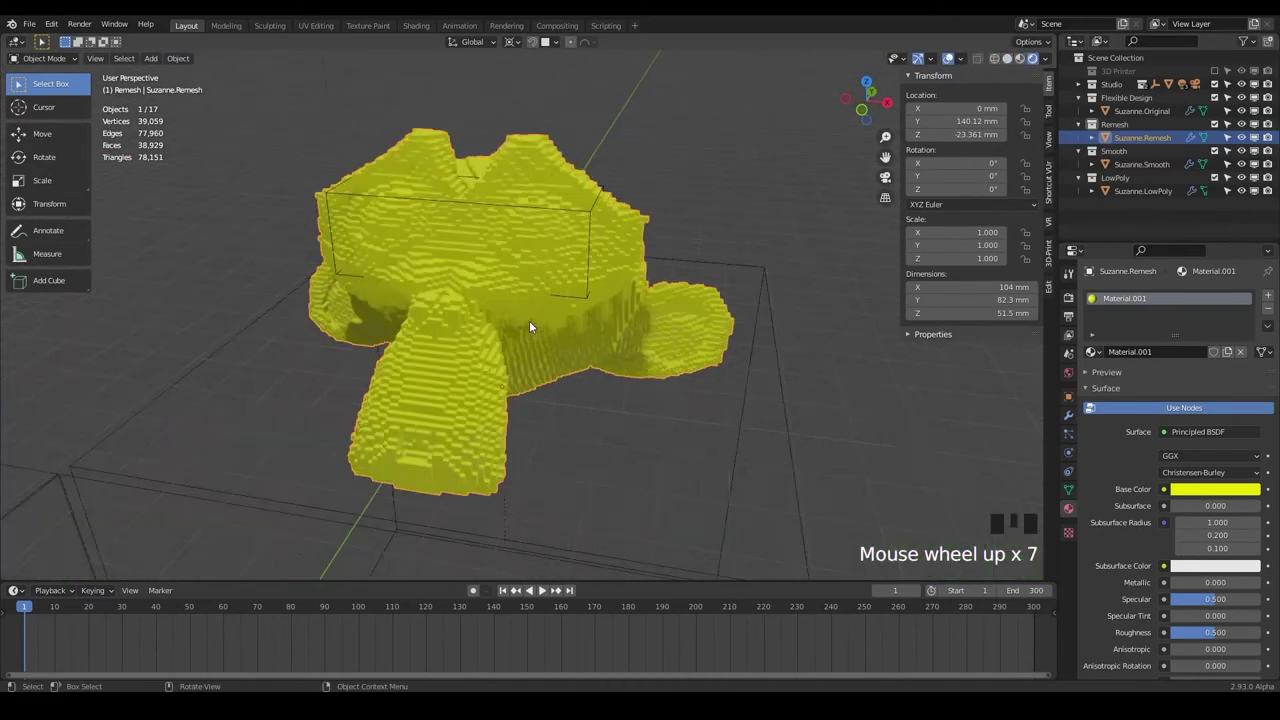
pyautogui.moveTo(532, 324); pyautogui.dragTo(593, 312, button='middle')
pyautogui.scroll(-1, 613, 314)
pyautogui.scroll(-3, 613, 320)
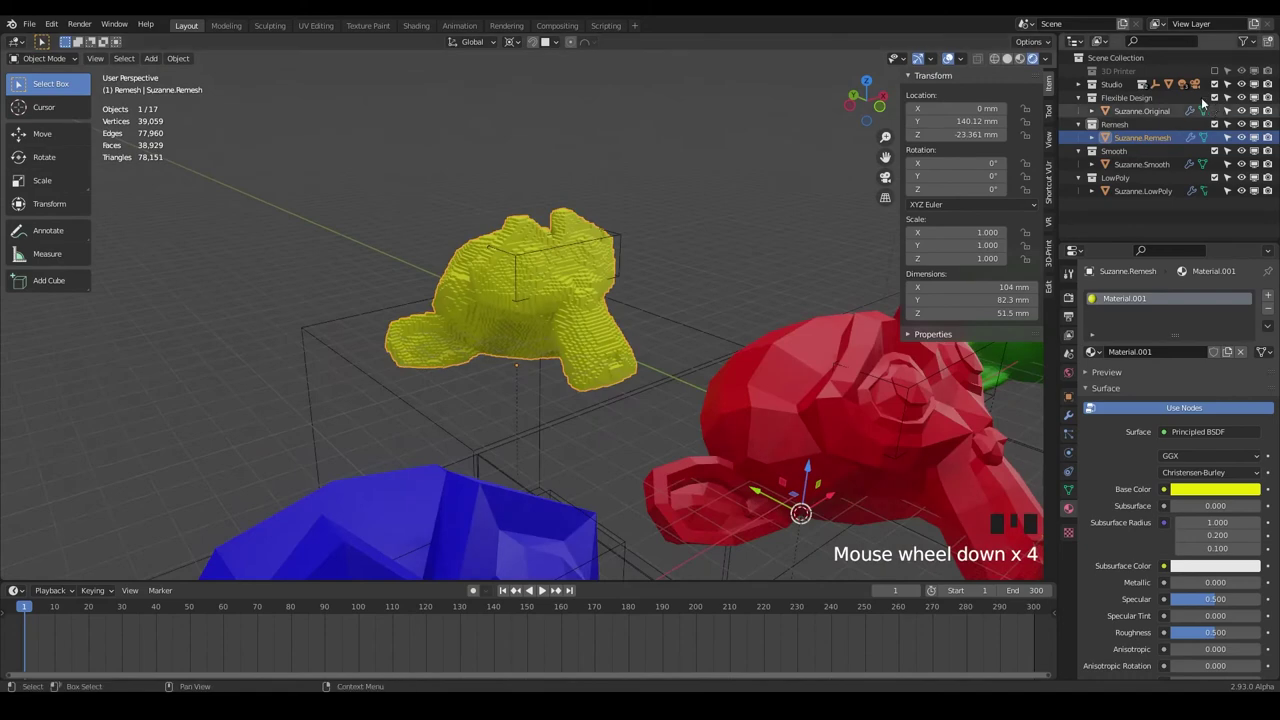
pyautogui.keyDown('shift'); pyautogui.moveTo(500, 304); pyautogui.dragTo(945, 92, button='middle'); pyautogui.keyUp('shift')
# Turn off Viewport Overlays and frame all four coloured monkeys.
pyautogui.click(946, 59)
pyautogui.moveTo(680, 282); pyautogui.dragTo(610, 327, button='middle')
pyautogui.scroll(2, 622, 341)
pyautogui.scroll(-2, 626, 334)
# Save the project to BlenderUI_Modifiers.blend with Ctrl+S.
pyautogui.hotkey('ctrl', 's')
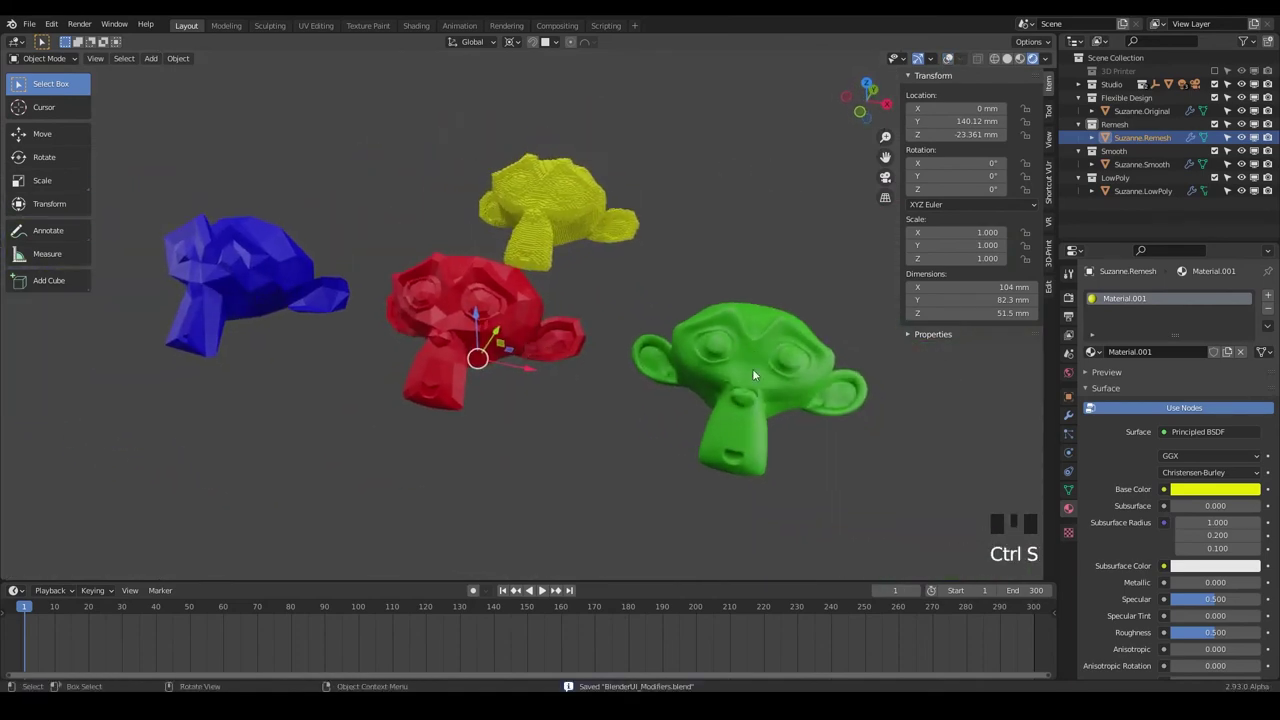